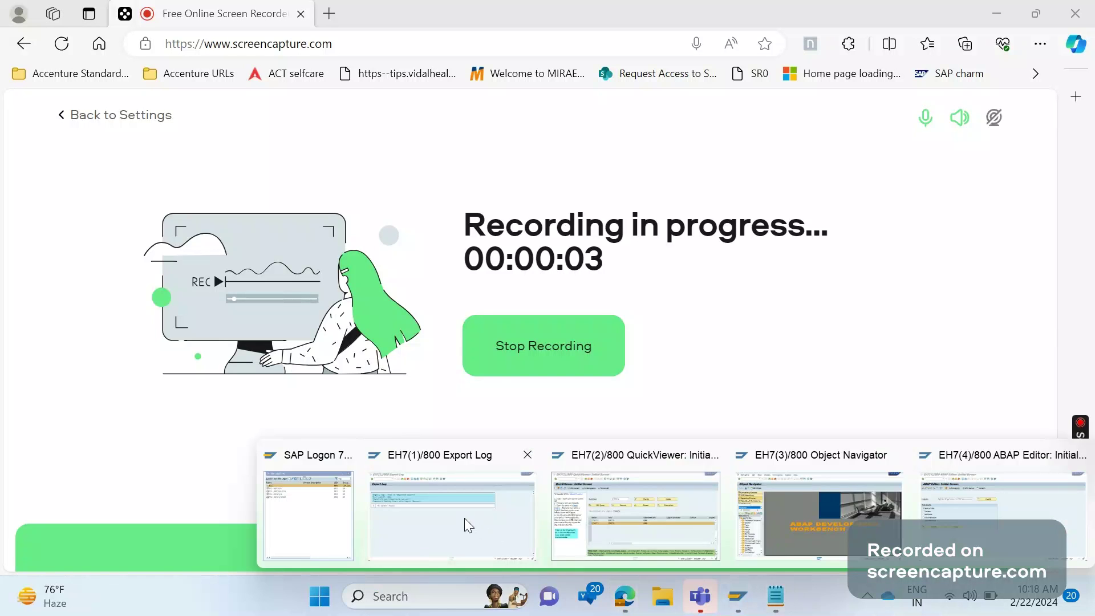
# Minimize the Export Log and QuickViewer windows and bring the Object Navigator window to the front
pyautogui.click(464, 520)
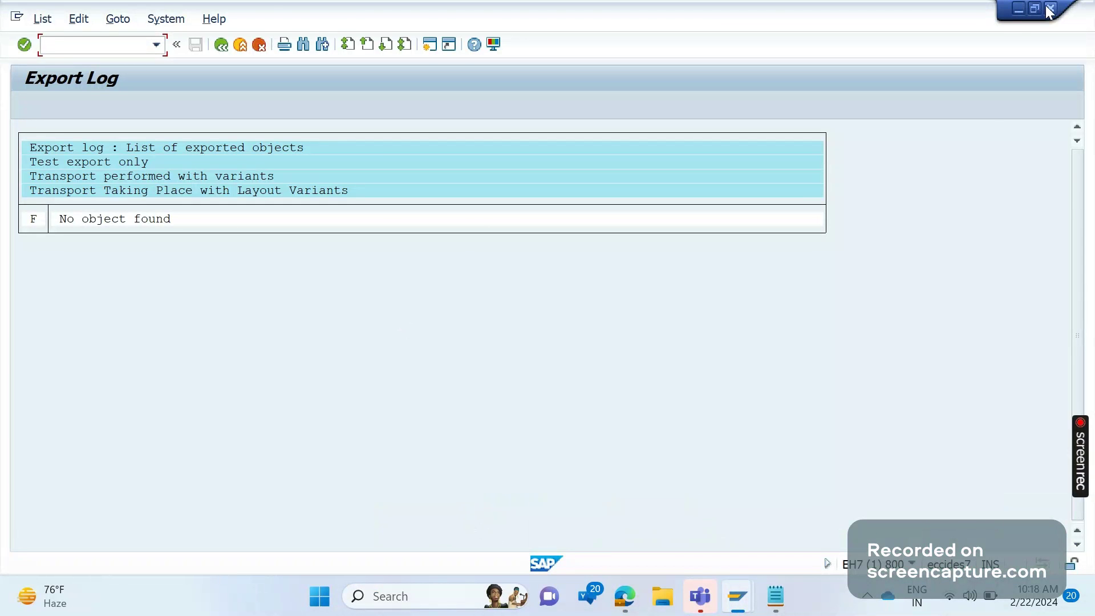
pyautogui.click(1018, 10)
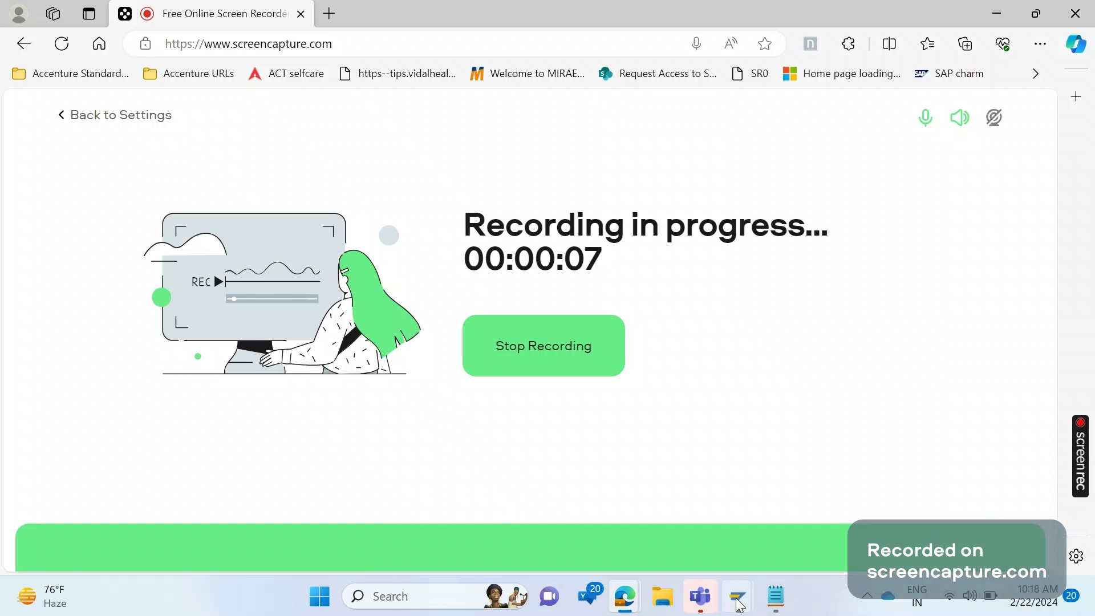
pyautogui.click(737, 596)
pyautogui.click(643, 541)
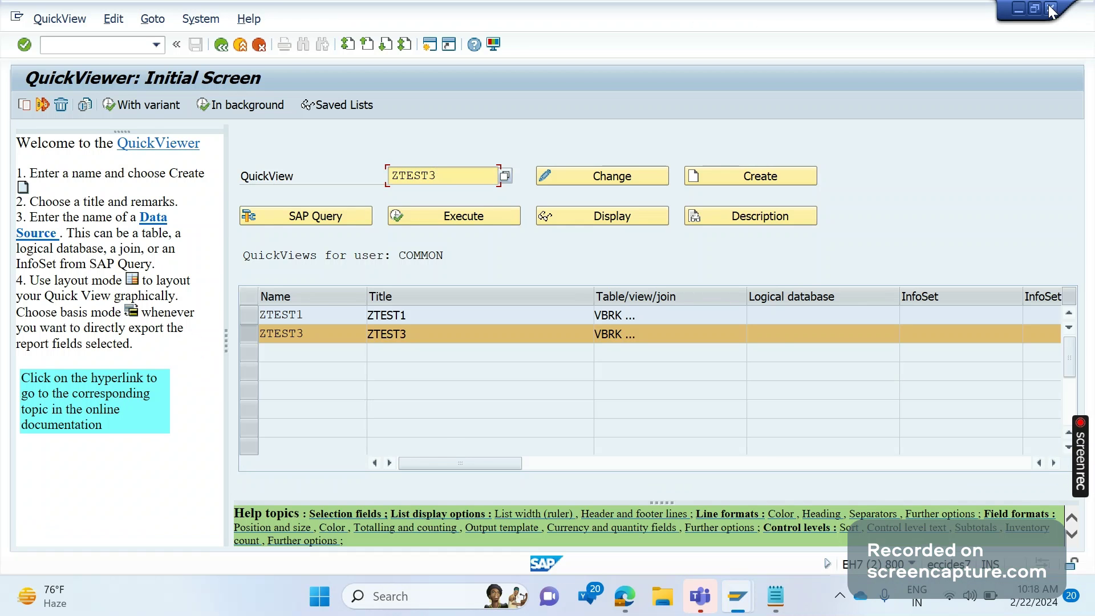
pyautogui.click(1018, 9)
pyautogui.click(732, 588)
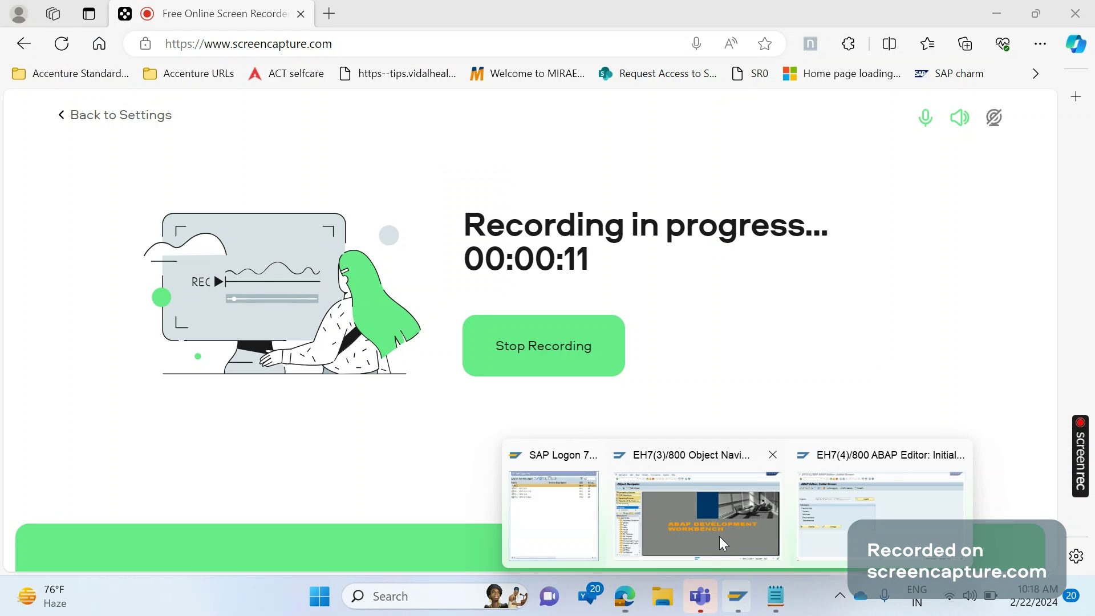
pyautogui.click(720, 536)
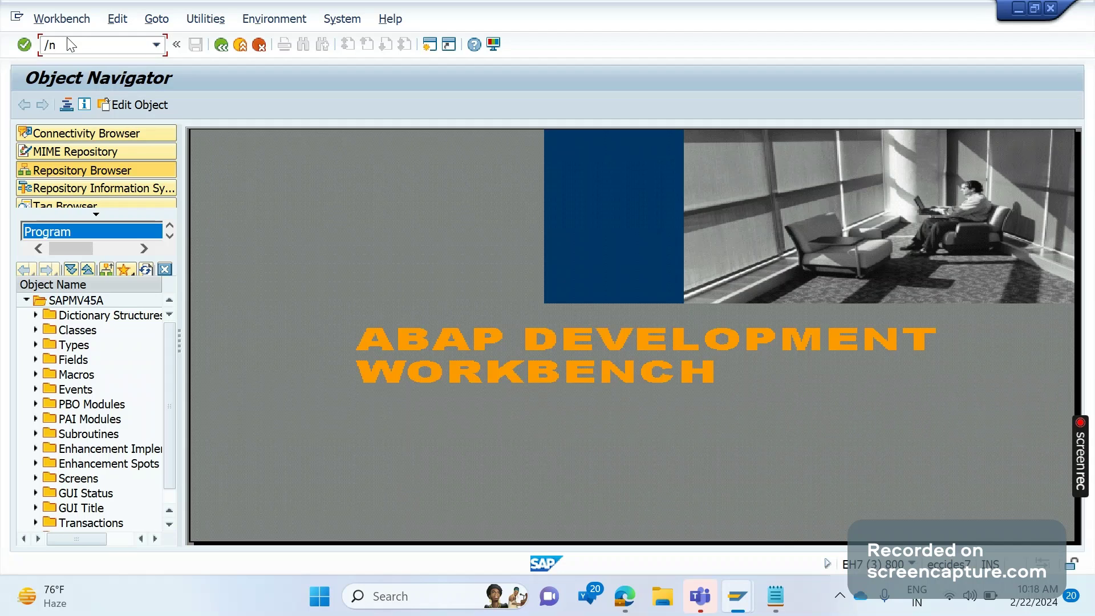
# Launch QuickViewer with /nSQVI to list QuickViews ZTEST1 and ZTEST3 for user group COMMON
pyautogui.press('Return')
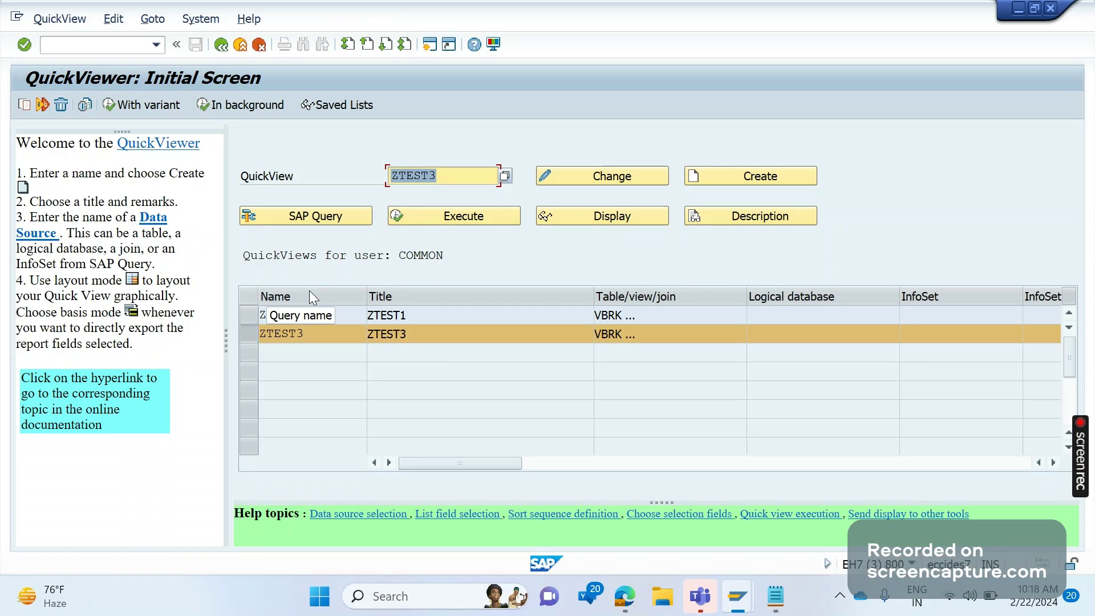
pyautogui.moveTo(449, 258); pyautogui.dragTo(402, 263)
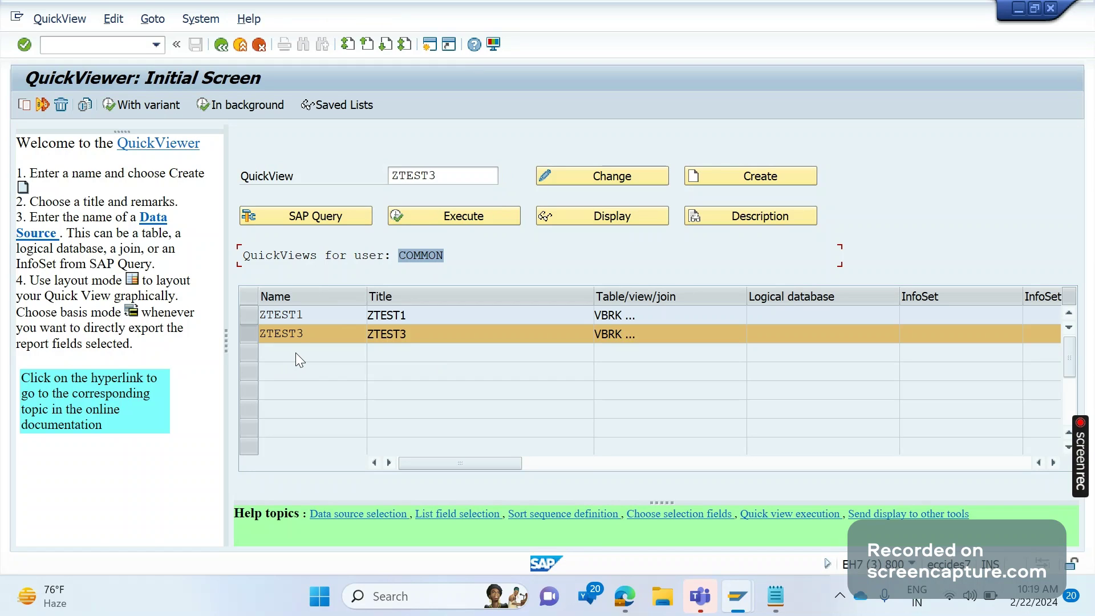
pyautogui.click(298, 335)
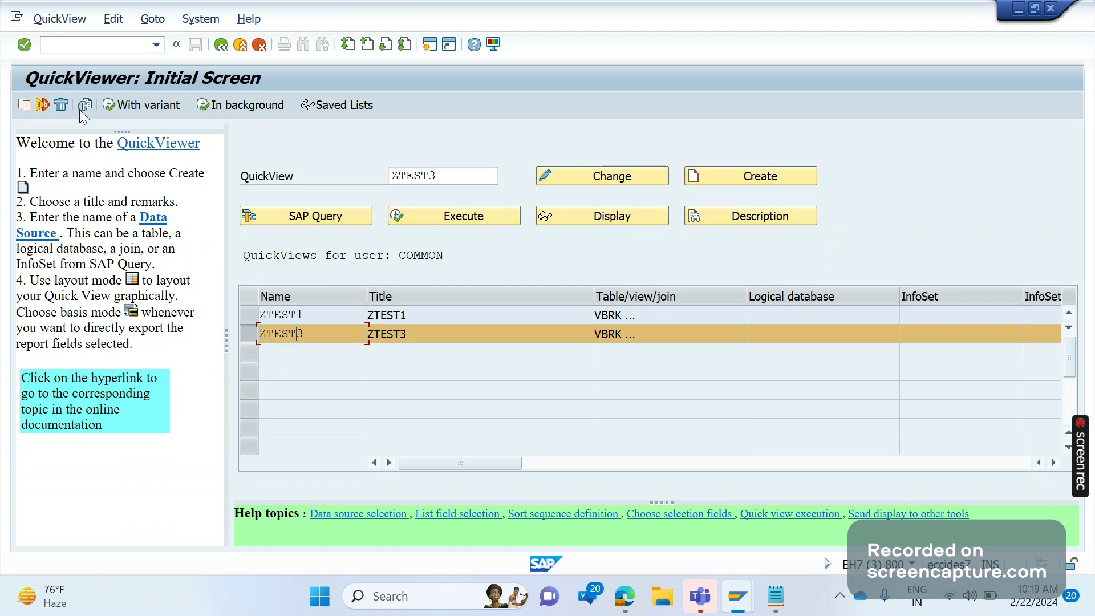
# Generate the program for QuickView ZTEST3 via Additional functions
pyautogui.click(58, 22)
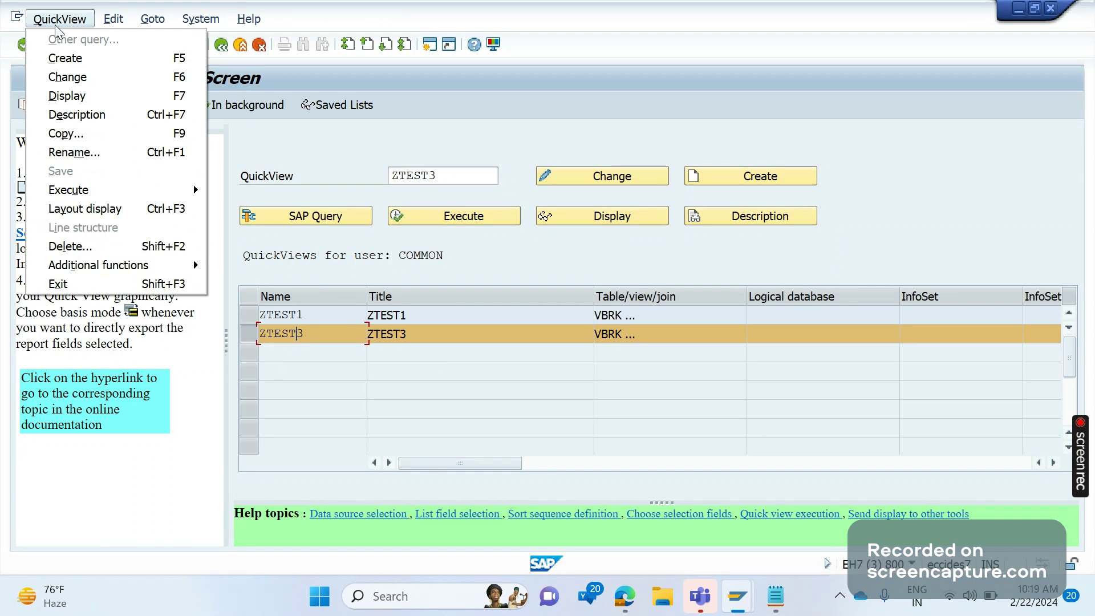
pyautogui.moveTo(143, 270)
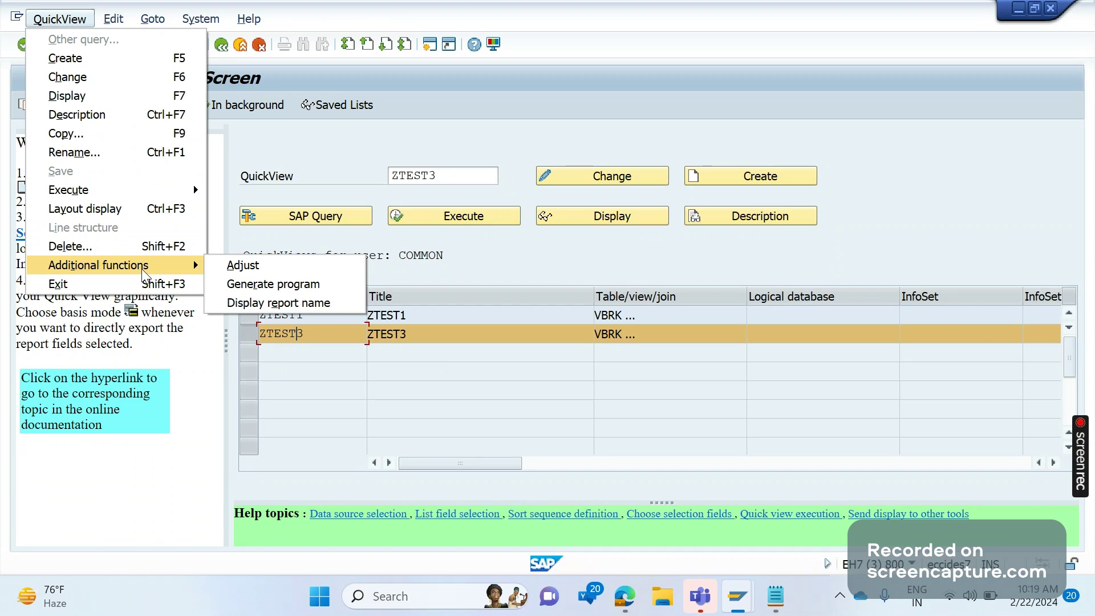
pyautogui.click(262, 285)
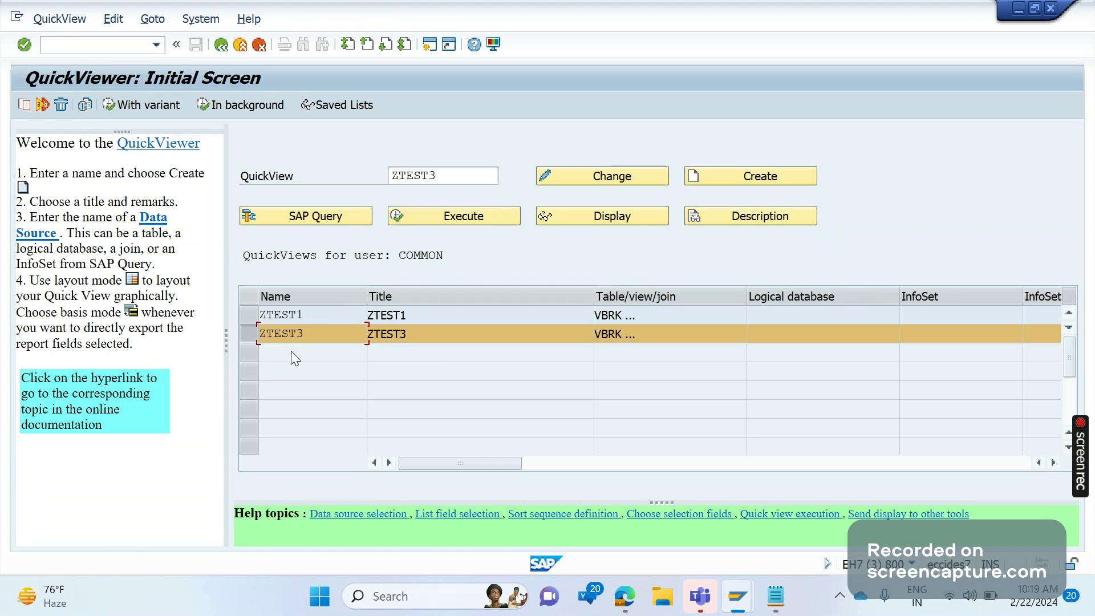
# Display and copy ZTEST3's report name AQTGSYSTQV000077ZTEST3, then close the message
pyautogui.click(58, 19)
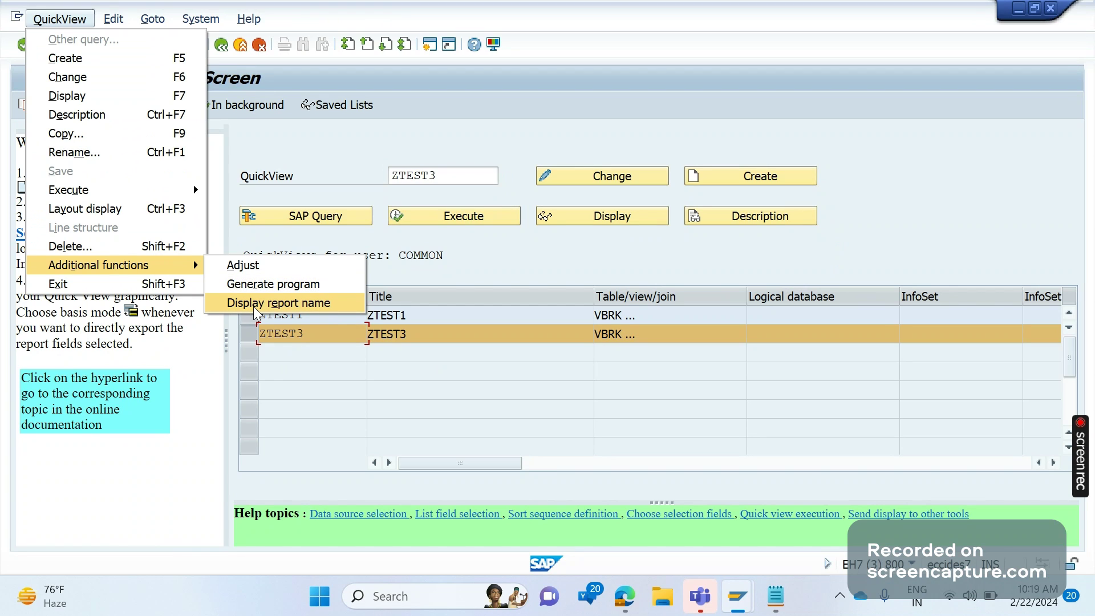
pyautogui.click(253, 305)
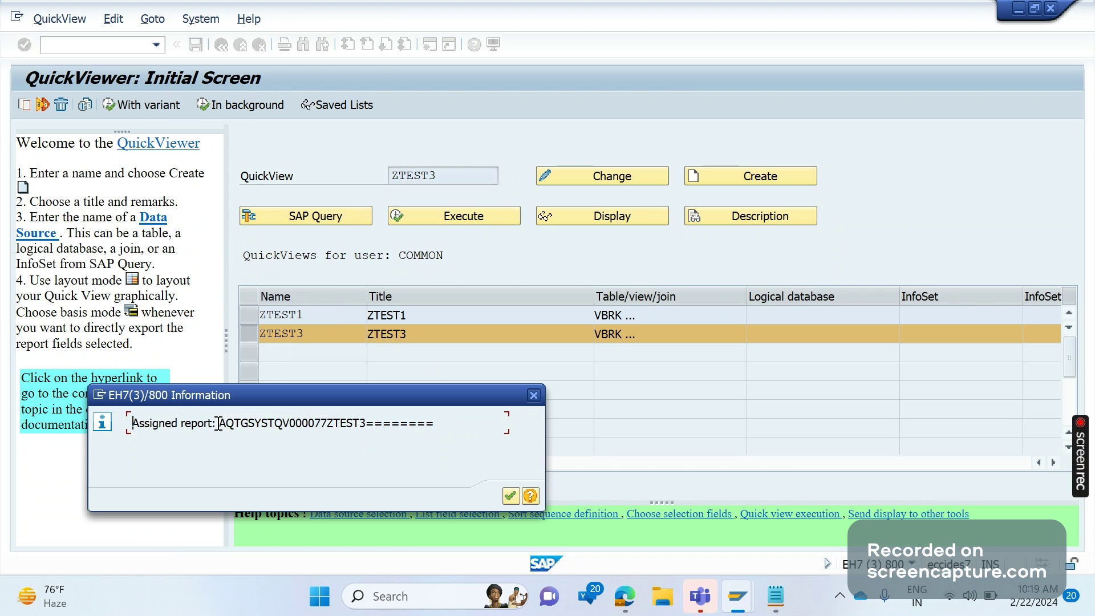
pyautogui.moveTo(218, 423); pyautogui.dragTo(436, 428)
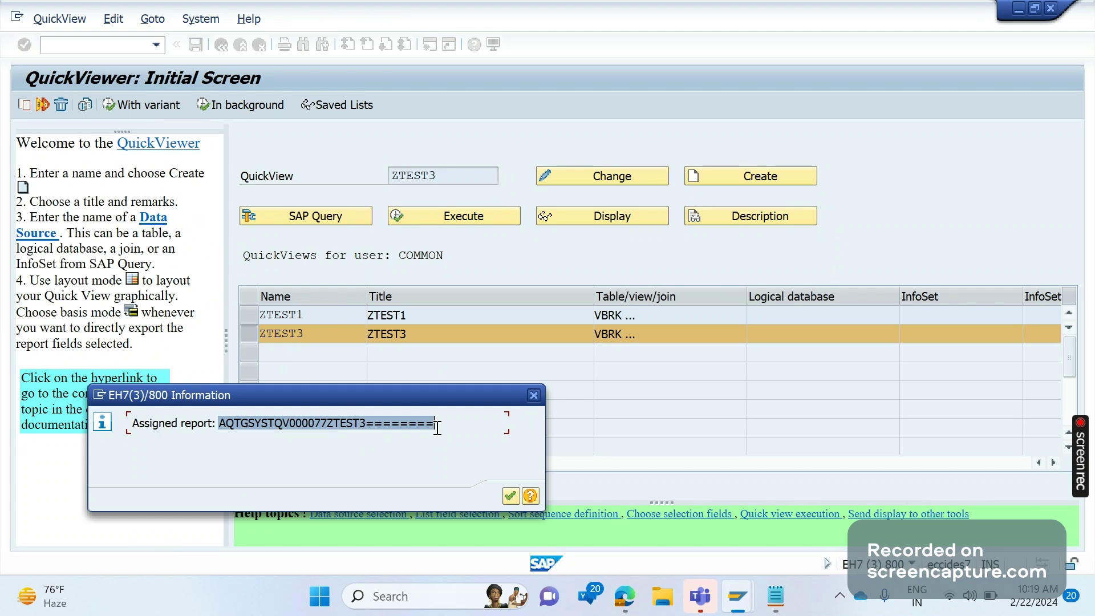
pyautogui.hotkey('ctrl', 'c')
pyautogui.press('Return')
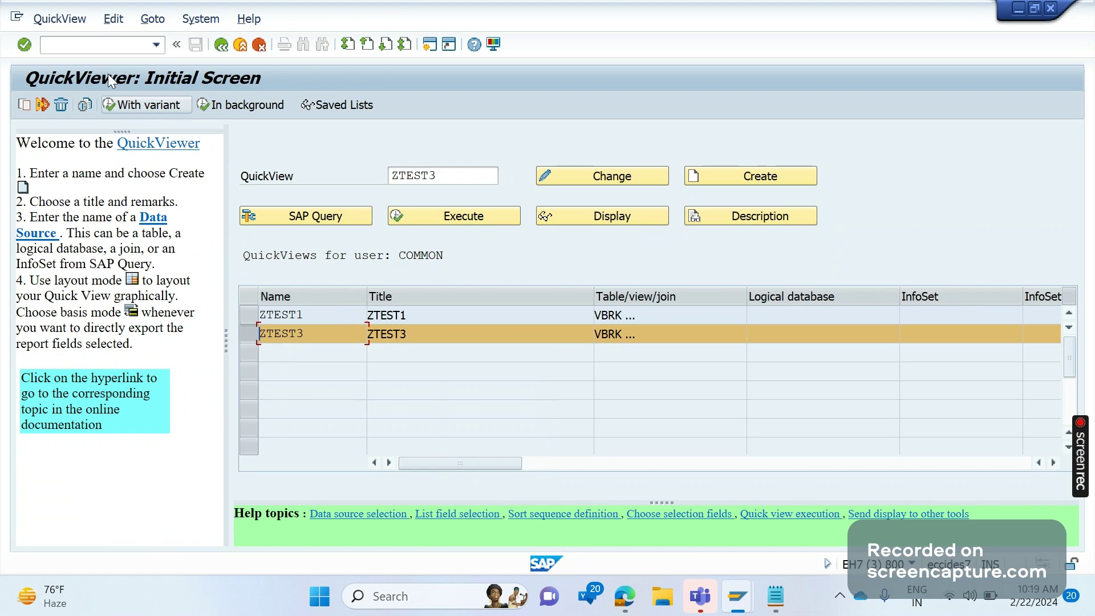
# Open SE93 in a new session with /OSE93 and change transaction code ZTEST33 to ZTEST312
pyautogui.click(99, 43)
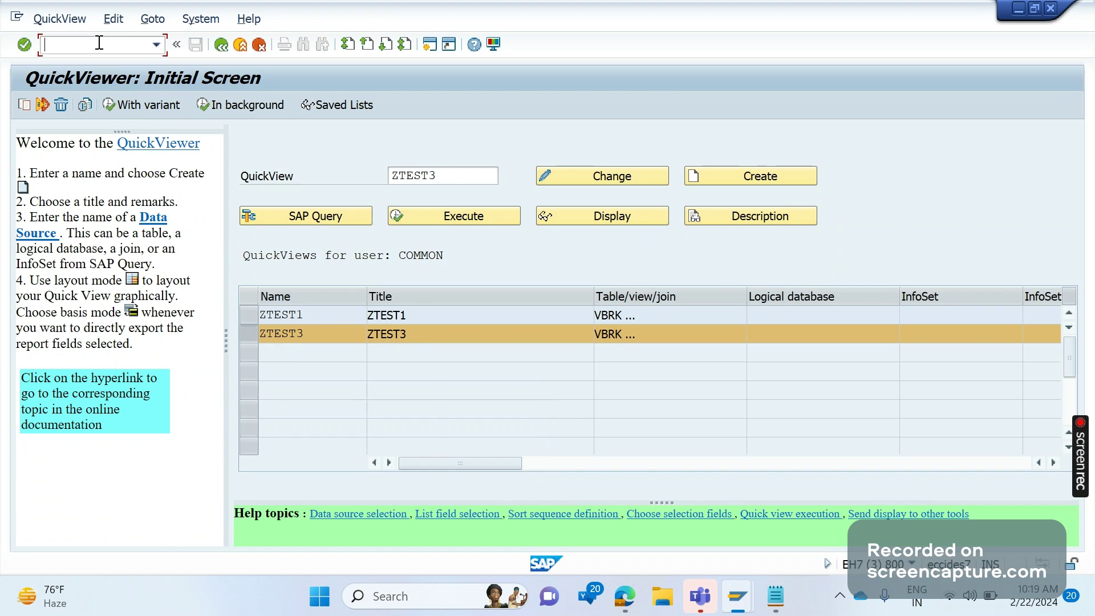
pyautogui.write('/OSE93')
pyautogui.press('Return')
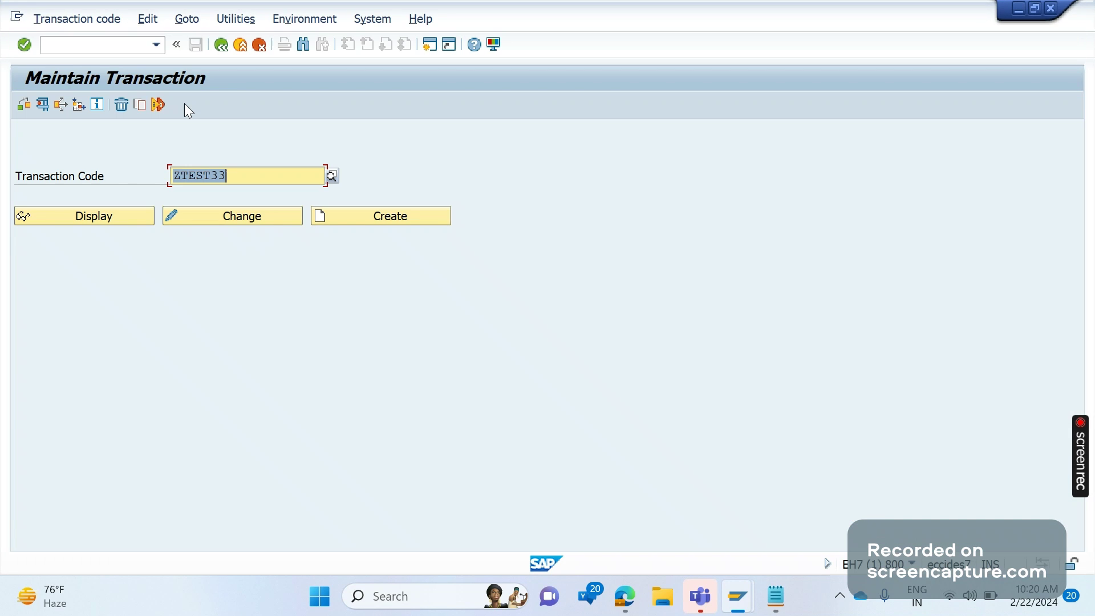
pyautogui.click(245, 177)
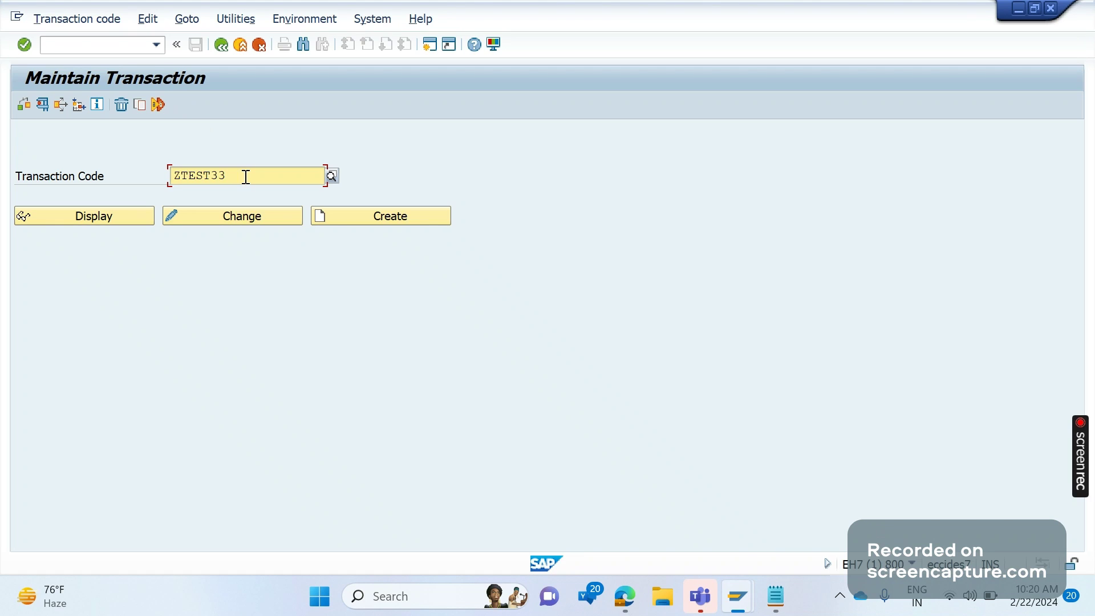
pyautogui.press('BackSpace')
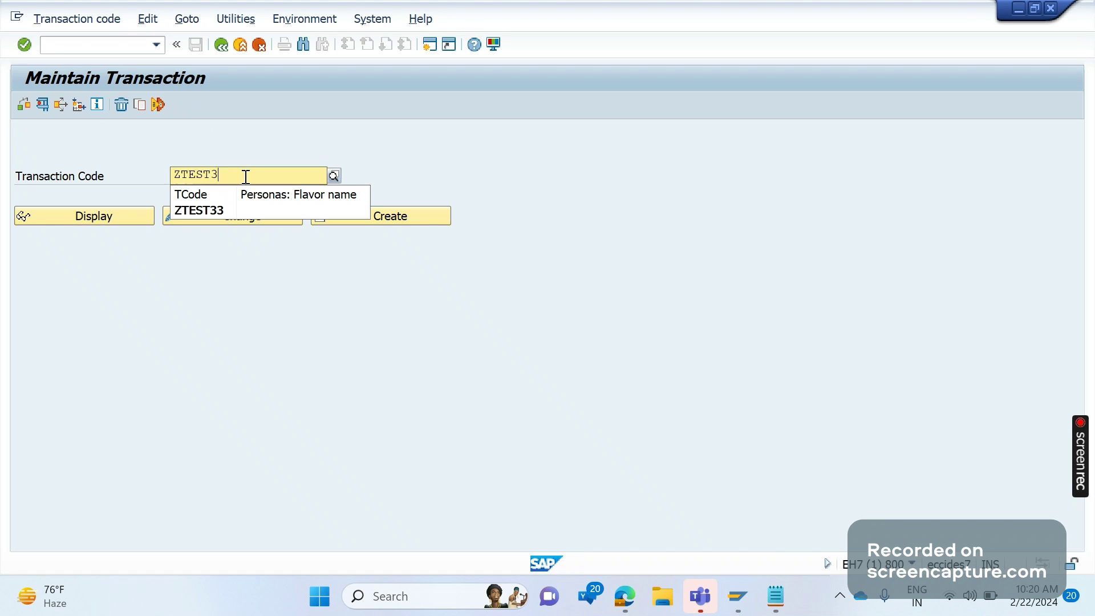
pyautogui.write('12')
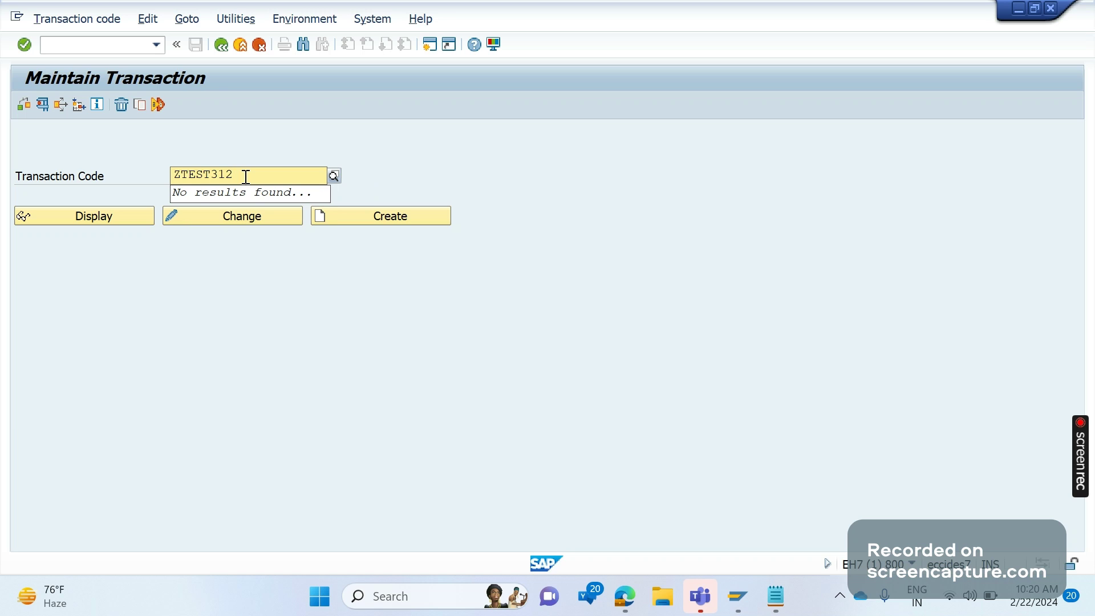
# Create dialog transaction ZTEST312 with short text 'ZTEST312'
pyautogui.click(337, 218)
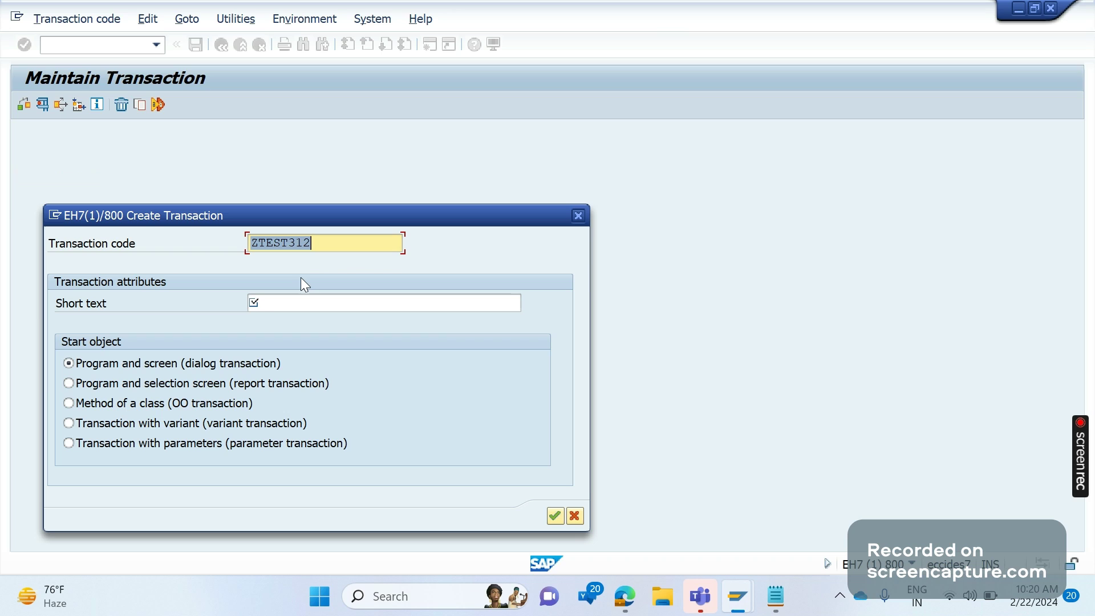
pyautogui.click(281, 302)
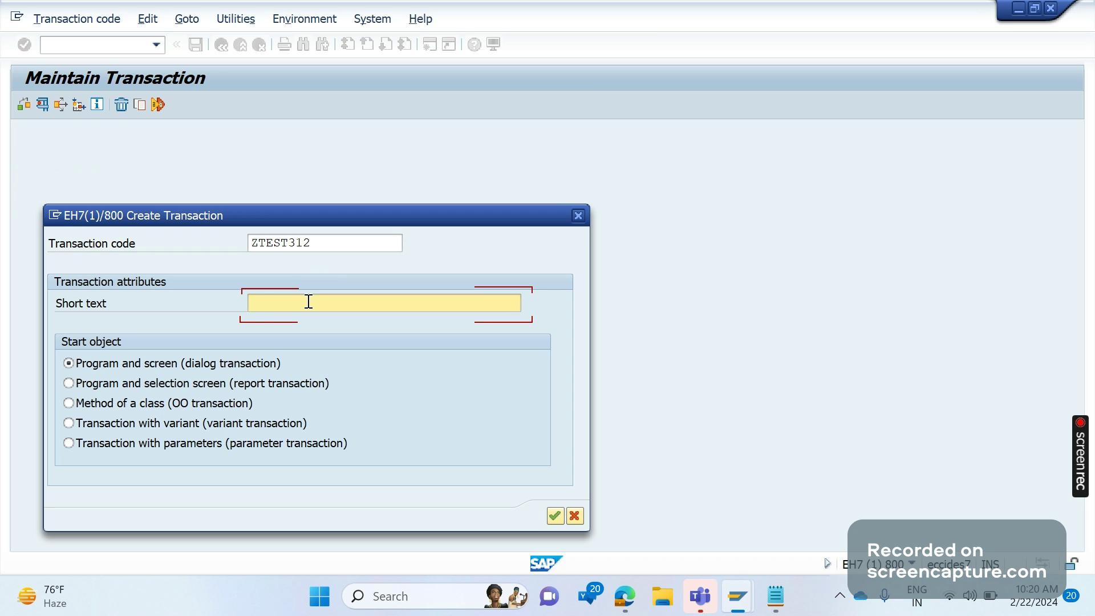
pyautogui.write('ZTEST')
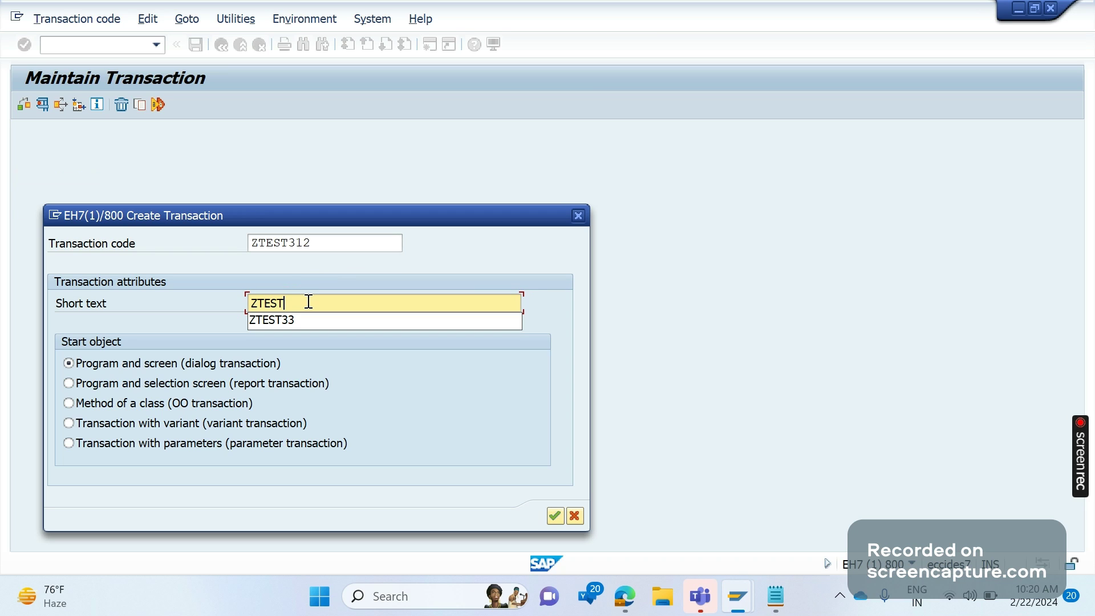
pyautogui.write('312')
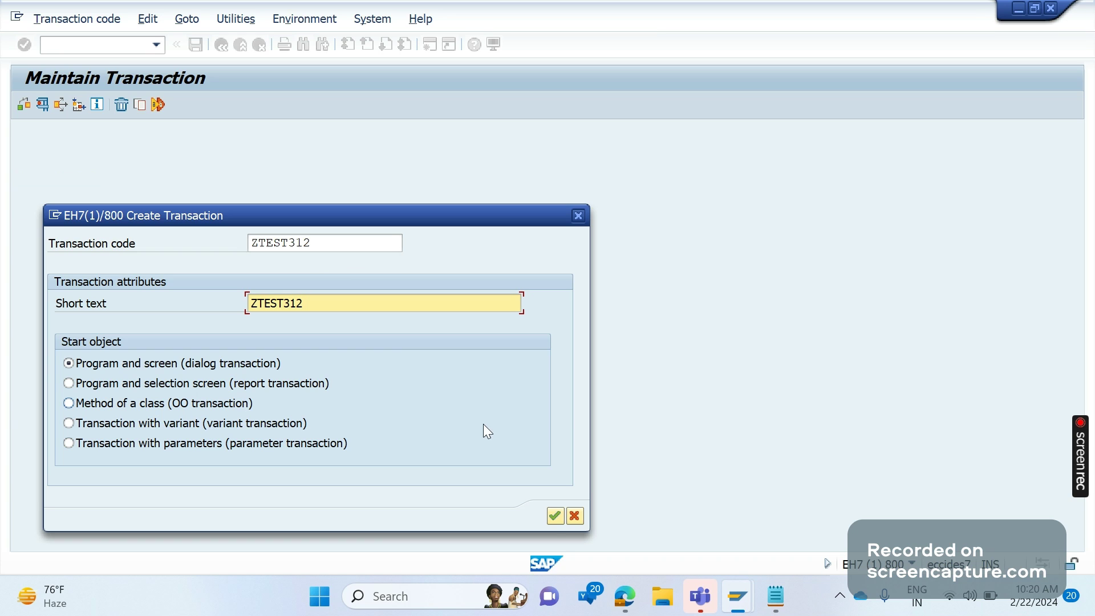
# Assign program AQTGSYSTQV000077ZTEST3 and screen number 1000 to ZTEST312
pyautogui.click(554, 516)
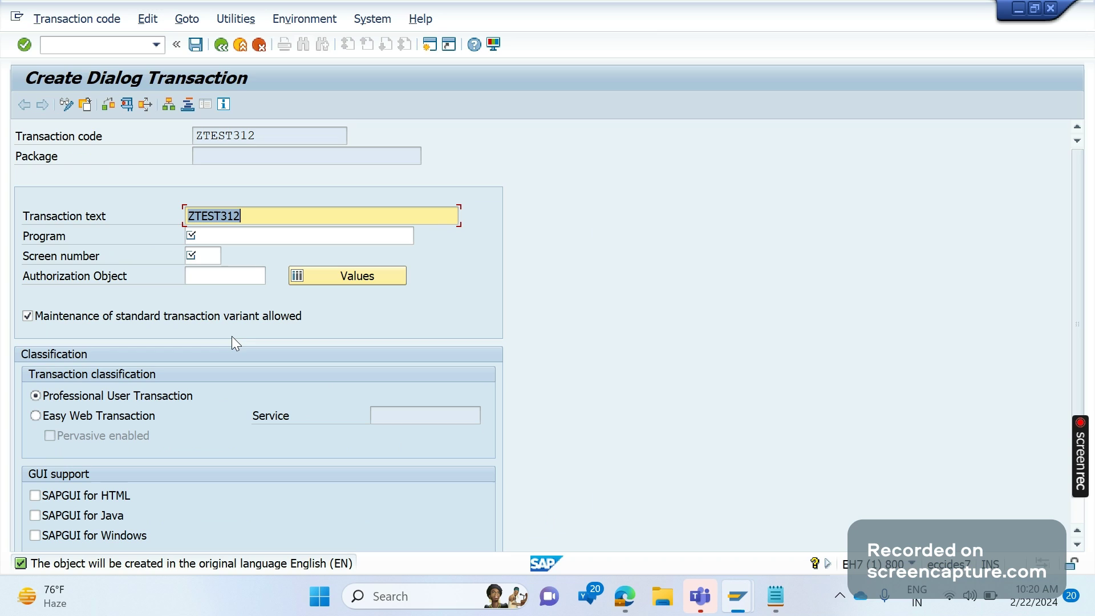
pyautogui.click(211, 237)
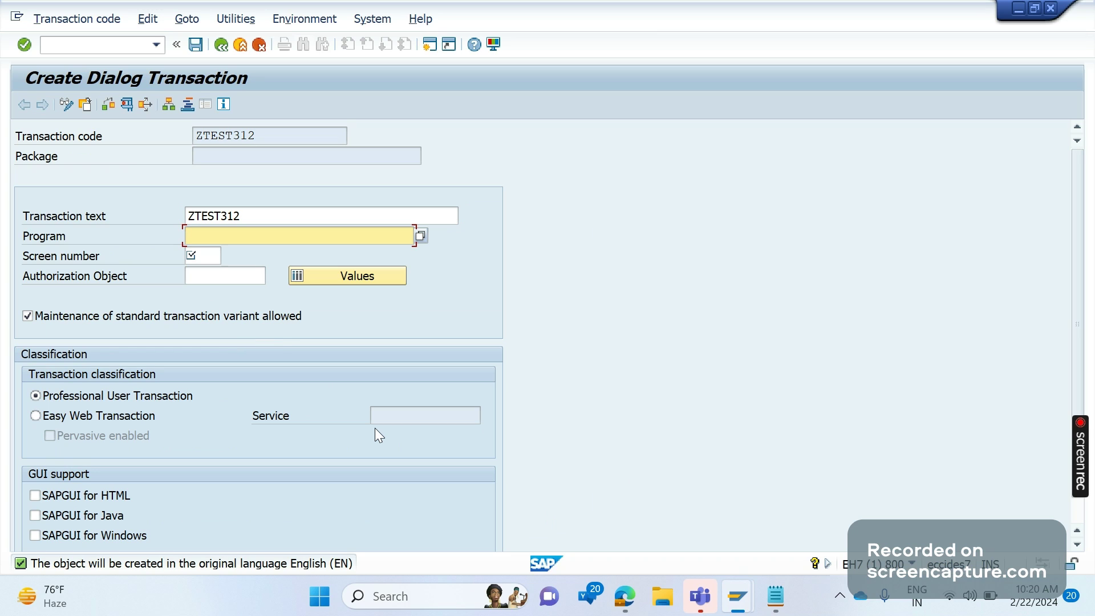
pyautogui.hotkey('ctrl', 'v')
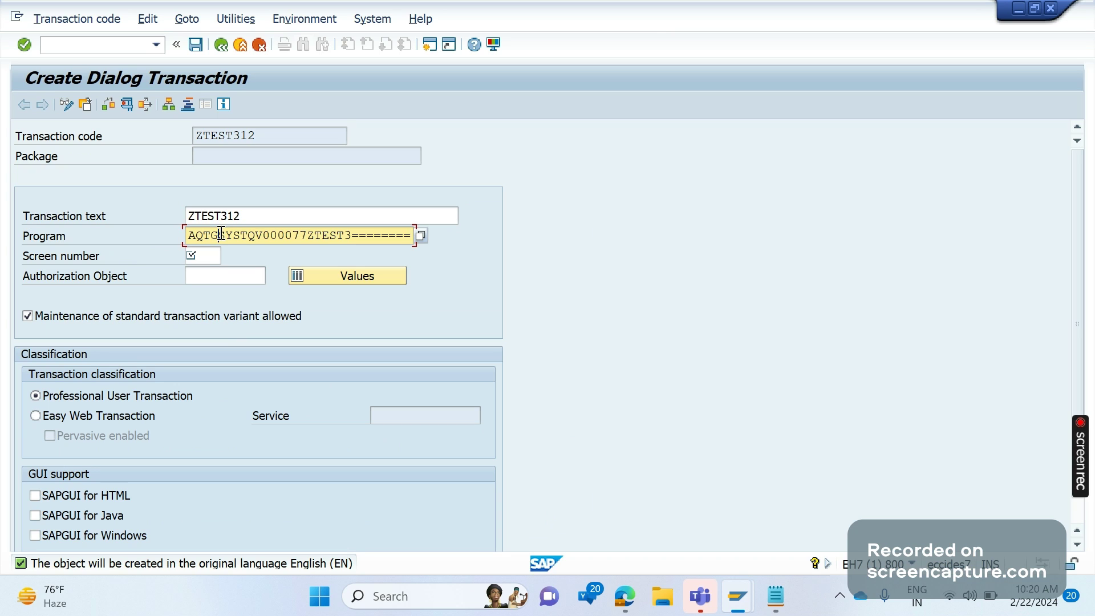
pyautogui.click(209, 260)
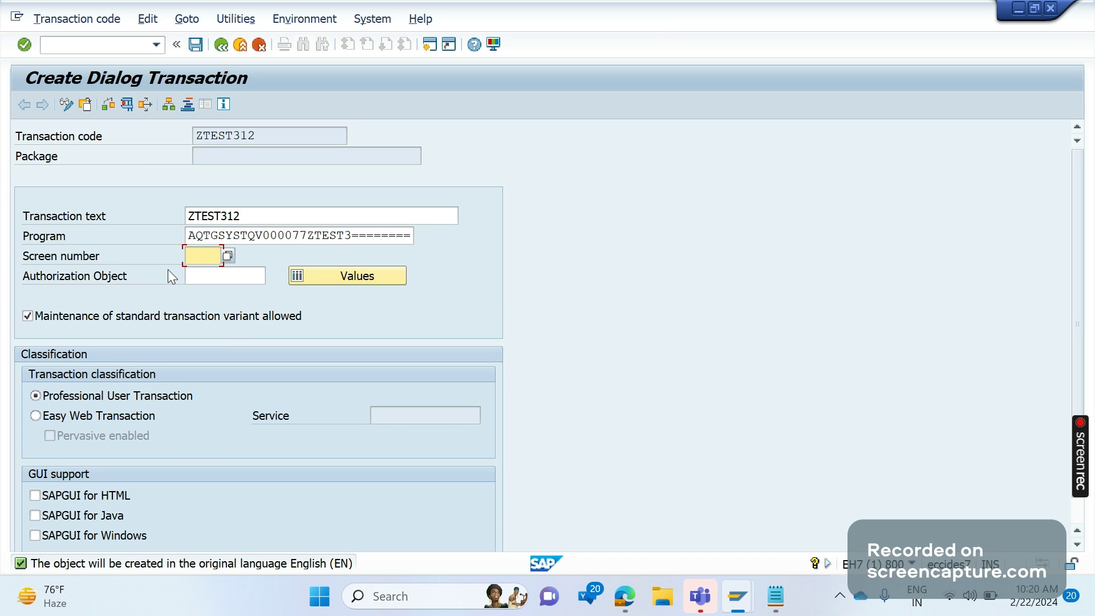
pyautogui.write('1000')
# Enable SAPGUI support for HTML, Java and Windows
pyautogui.click(38, 499)
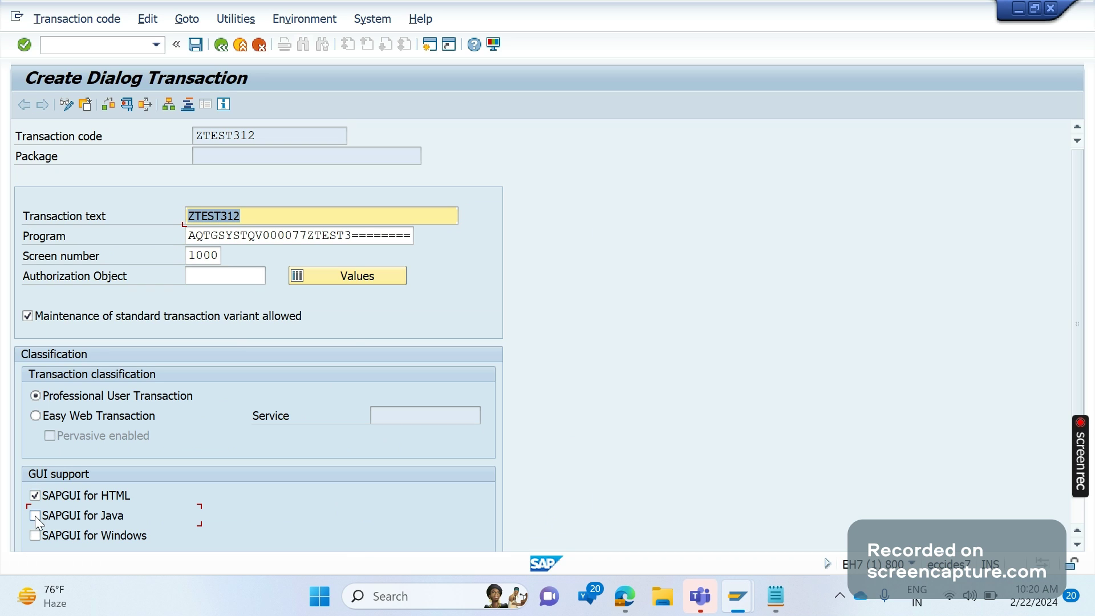
pyautogui.click(36, 516)
pyautogui.click(35, 536)
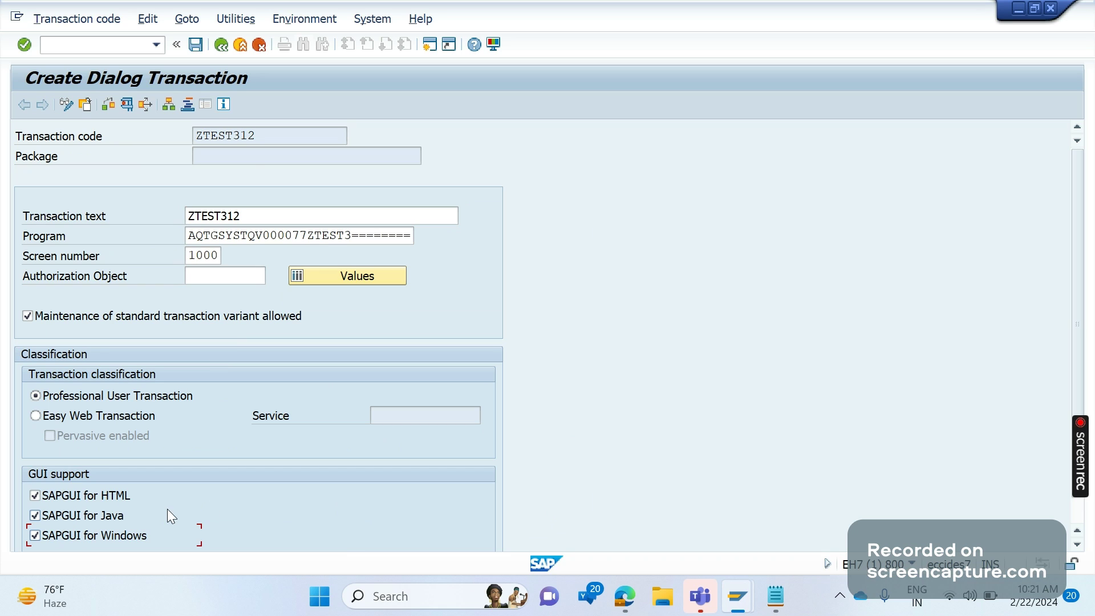
# Save transaction ZTEST312 as a local object in package $TMP
pyautogui.click(197, 45)
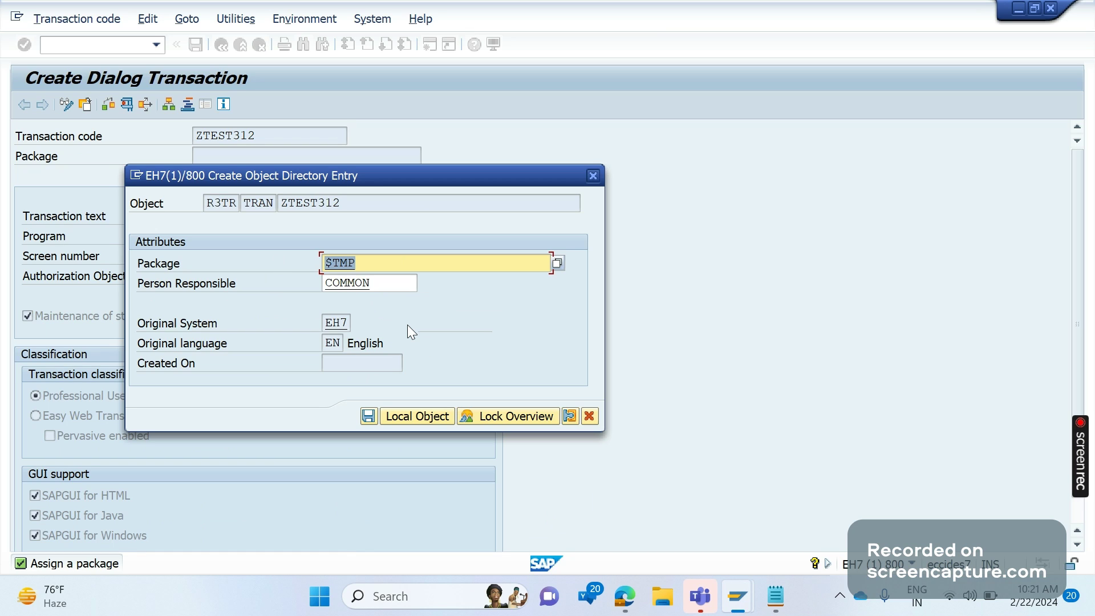
pyautogui.click(369, 416)
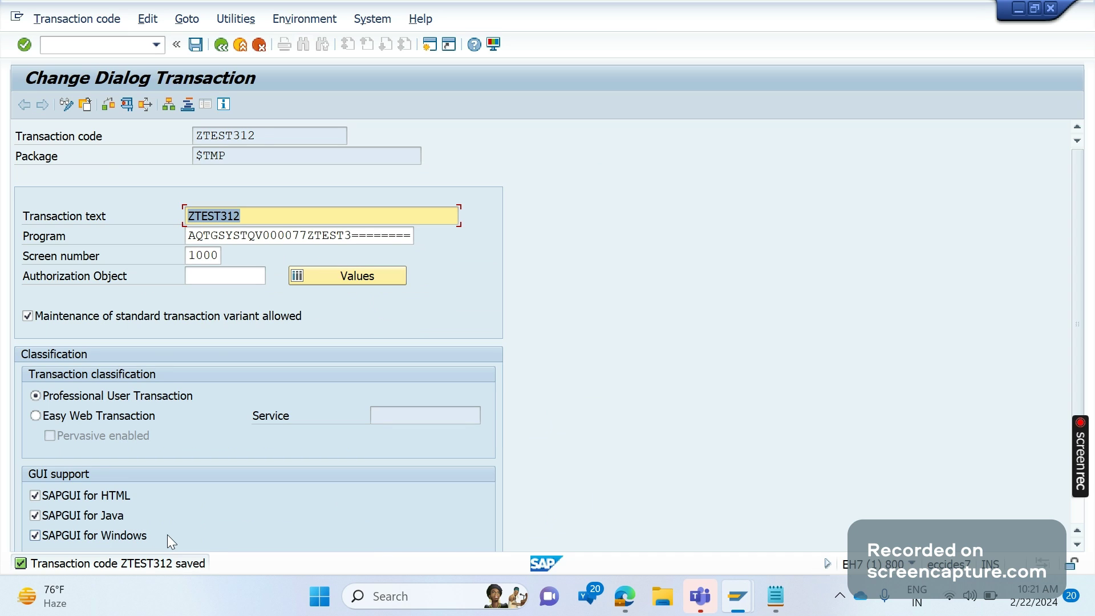
pyautogui.click(264, 135)
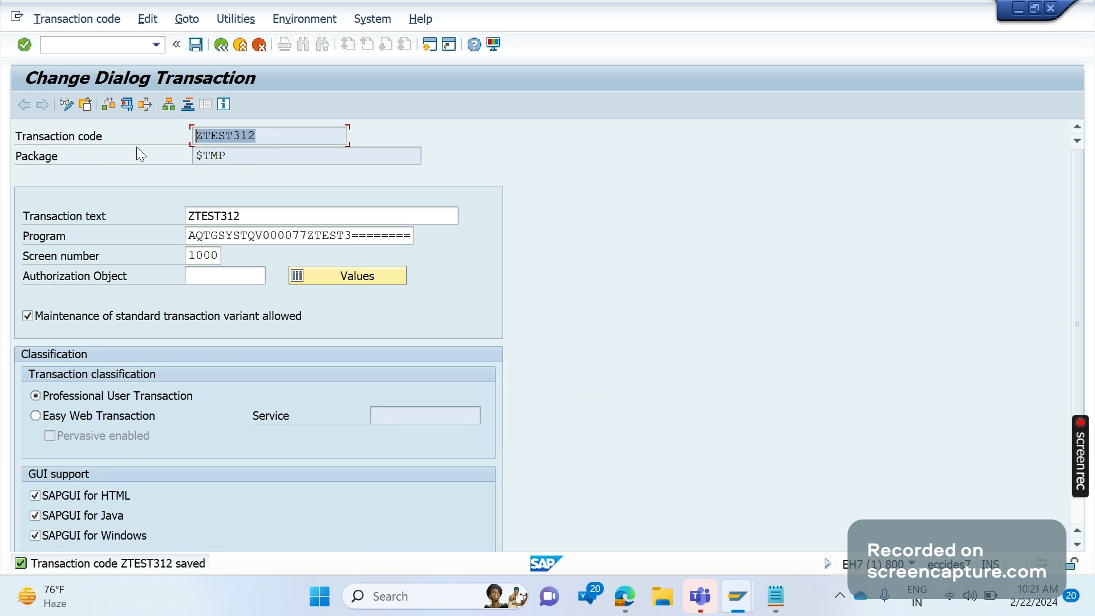
pyautogui.click(79, 45)
pyautogui.click(78, 45)
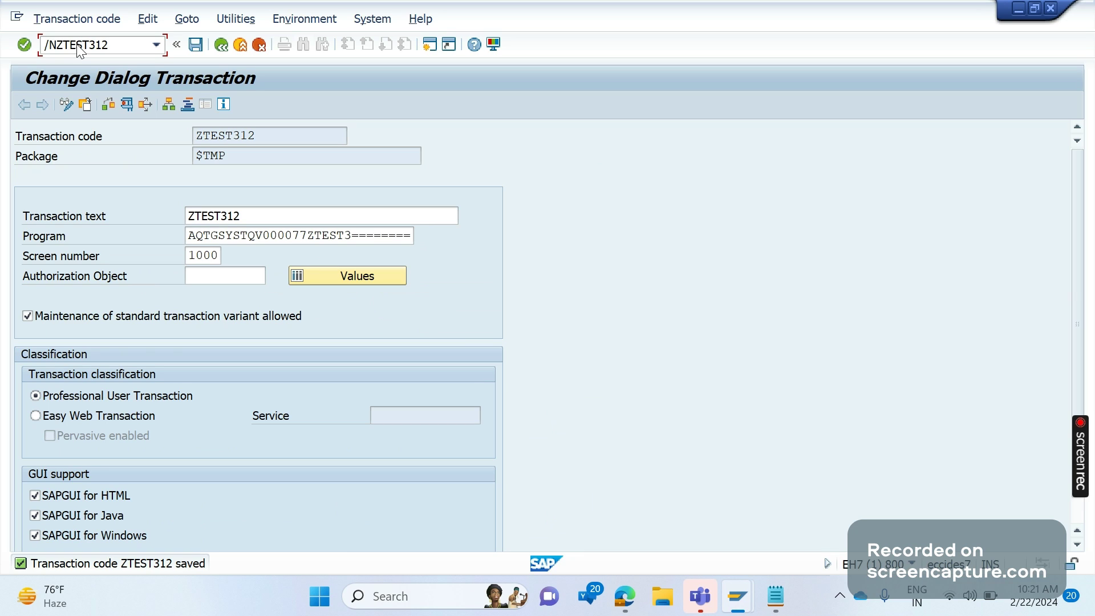
# Run /NZTEST312, then display and execute ZTEST3 from the QuickViewer session to compare screens
pyautogui.press('Return')
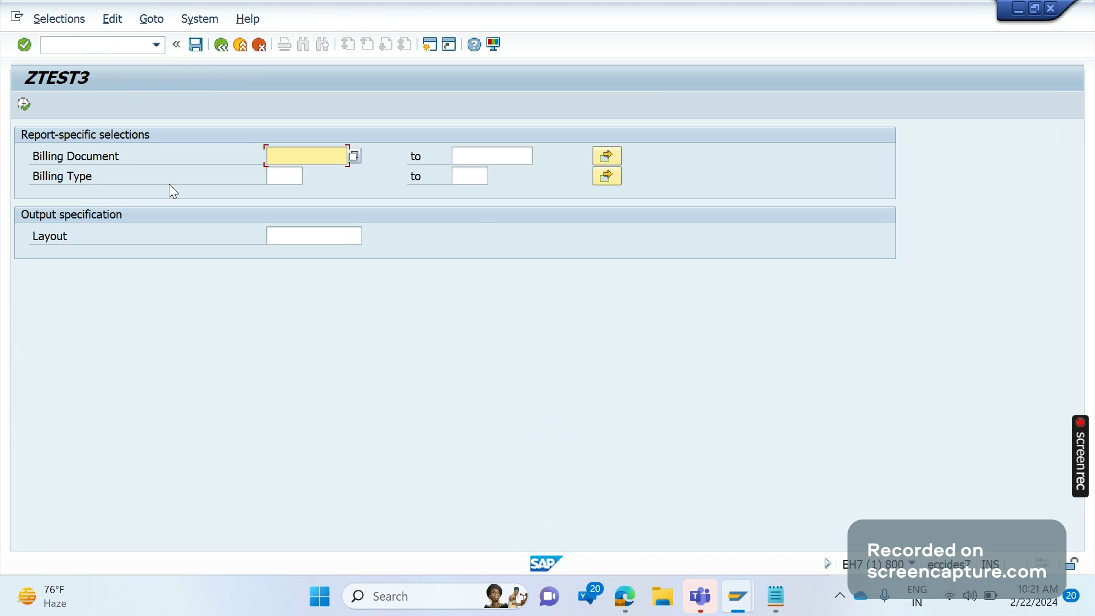
pyautogui.moveTo(737, 596)
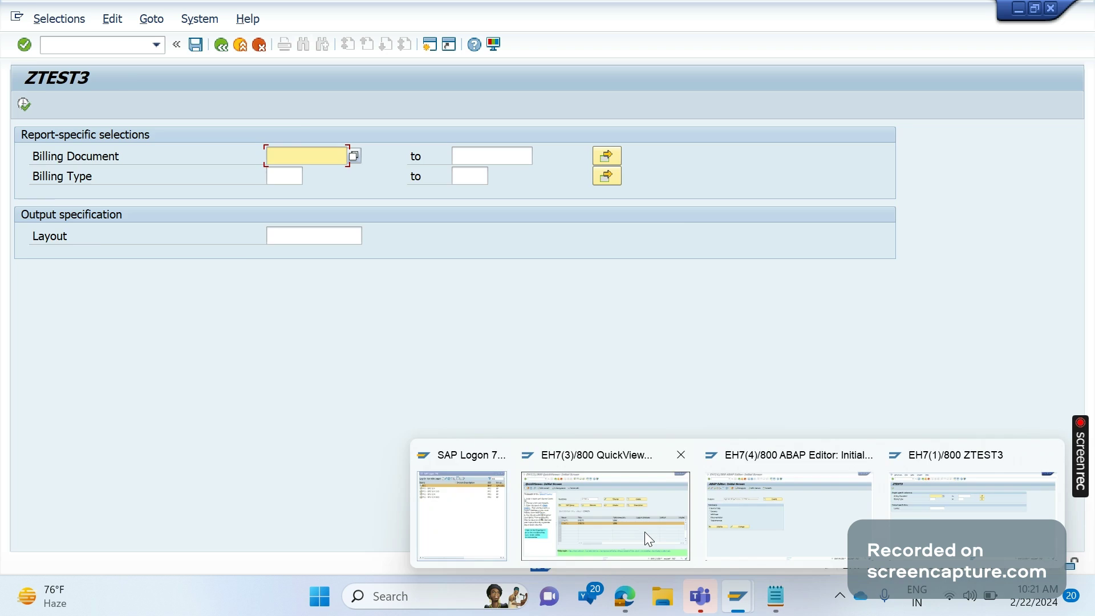
pyautogui.click(649, 539)
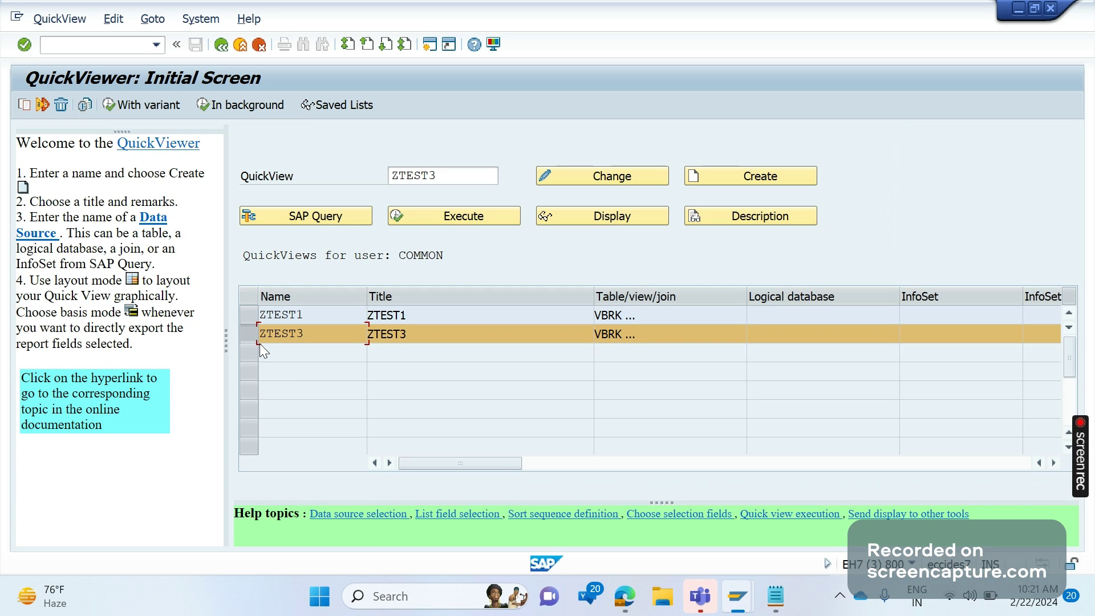
pyautogui.click(574, 222)
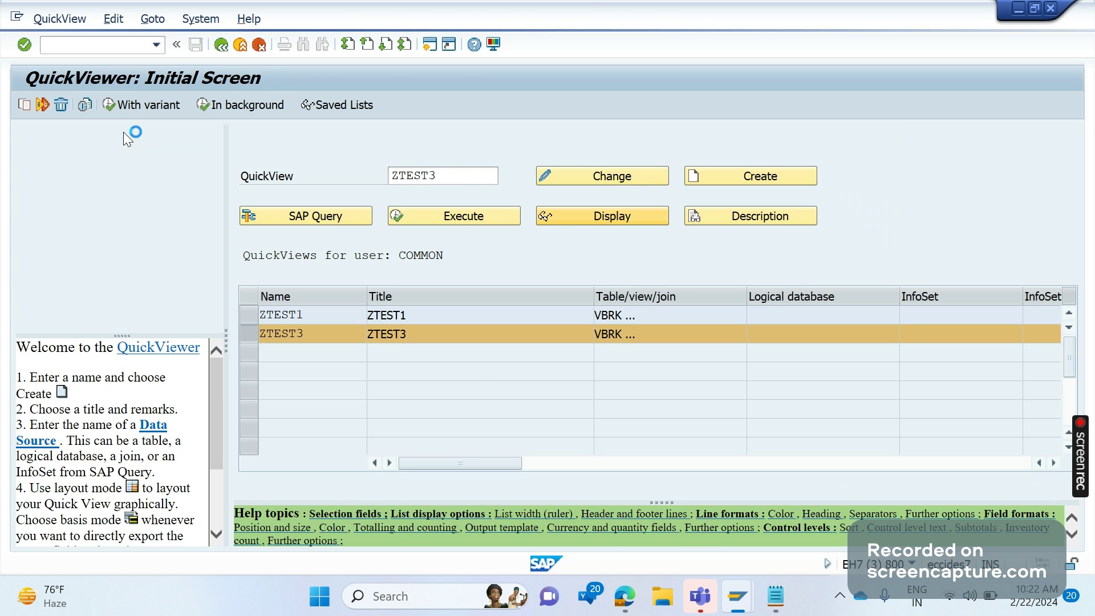
pyautogui.click(133, 109)
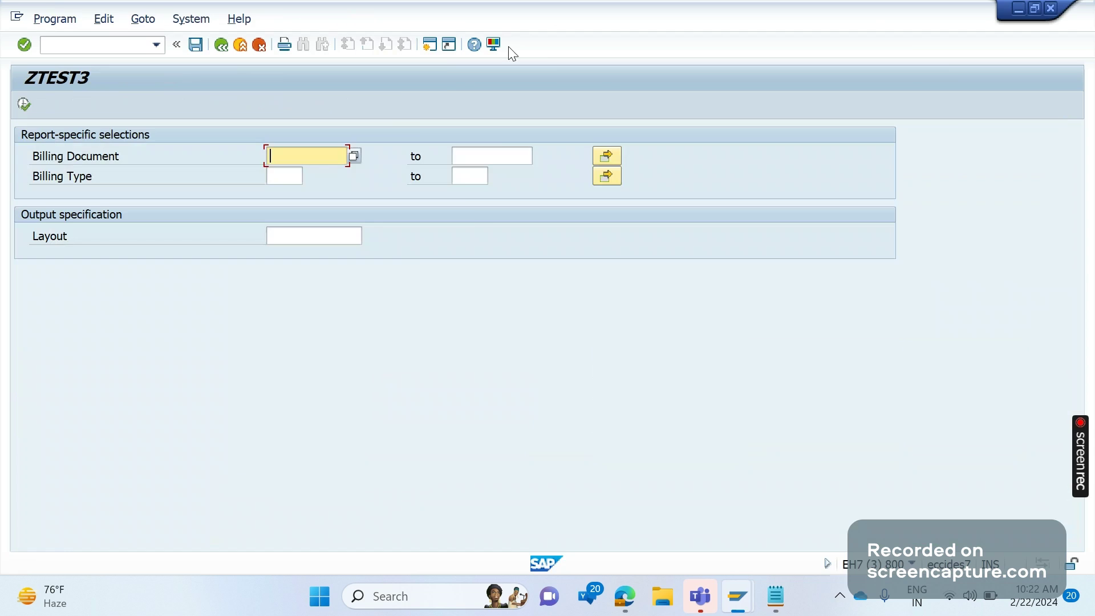
pyautogui.hotkey('ctrl', '+')
# Move the second ZTEST3 window aside, run the report with a 100-record limit, and return to the first session
pyautogui.moveTo(681, 80); pyautogui.dragTo(730, 61)
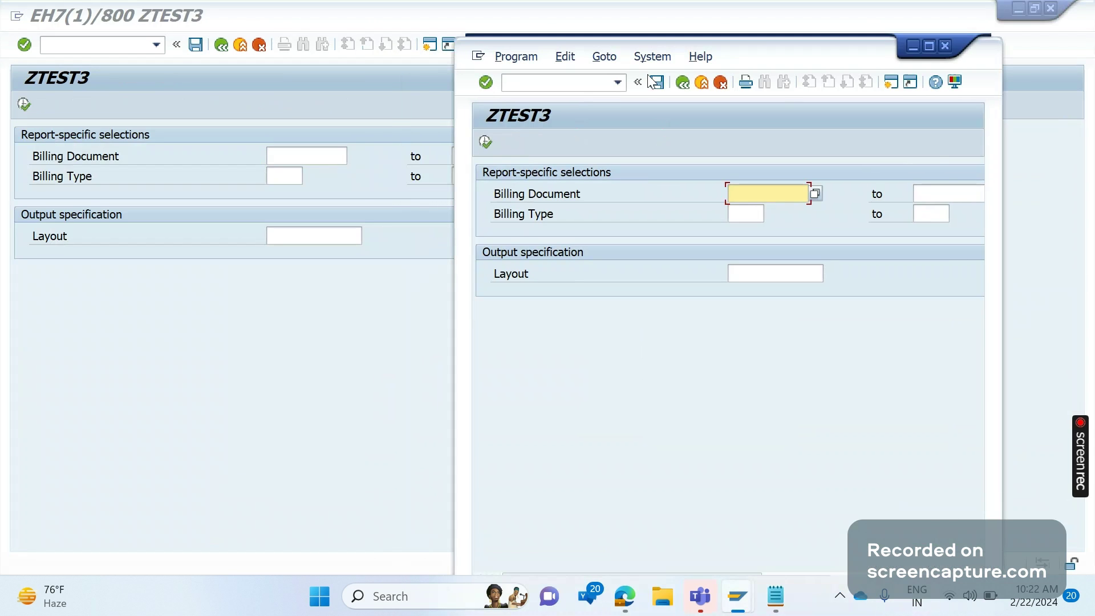
pyautogui.moveTo(732, 48); pyautogui.dragTo(761, 66)
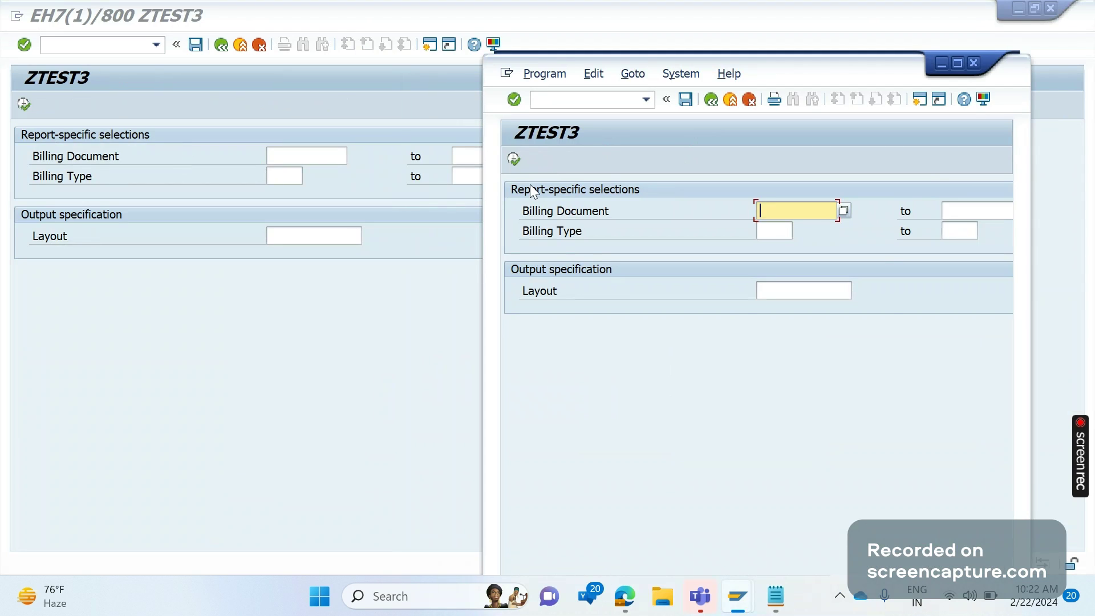
pyautogui.click(515, 161)
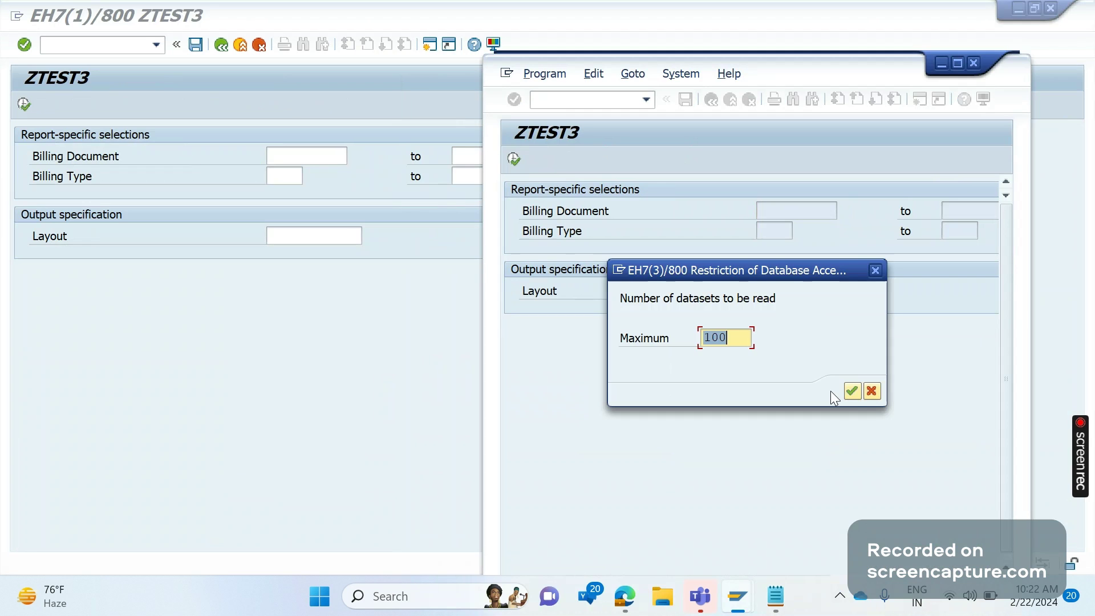
pyautogui.click(856, 394)
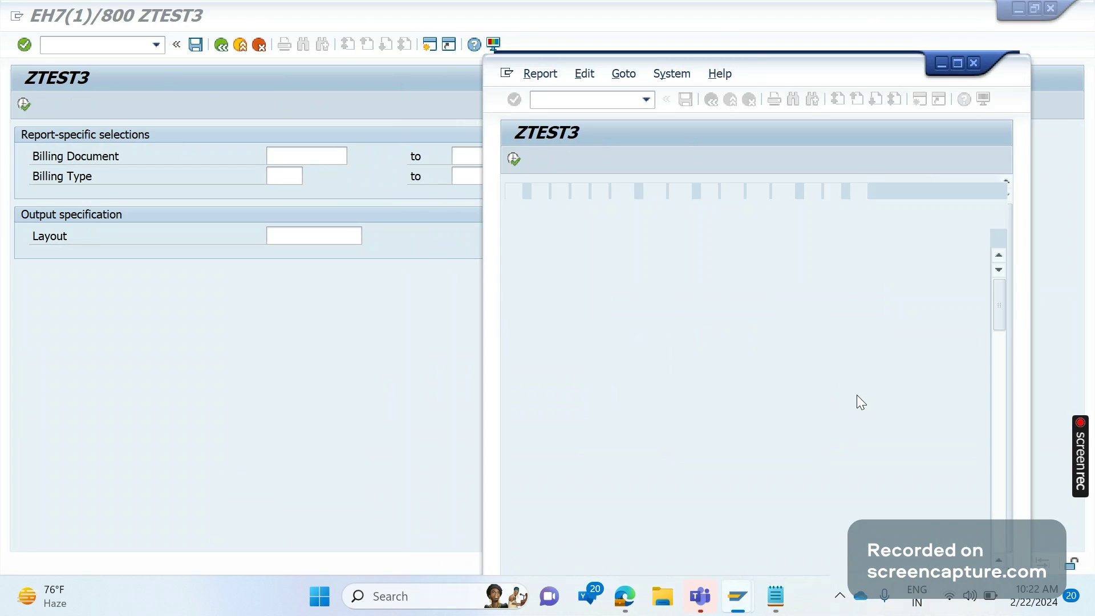
pyautogui.click(24, 114)
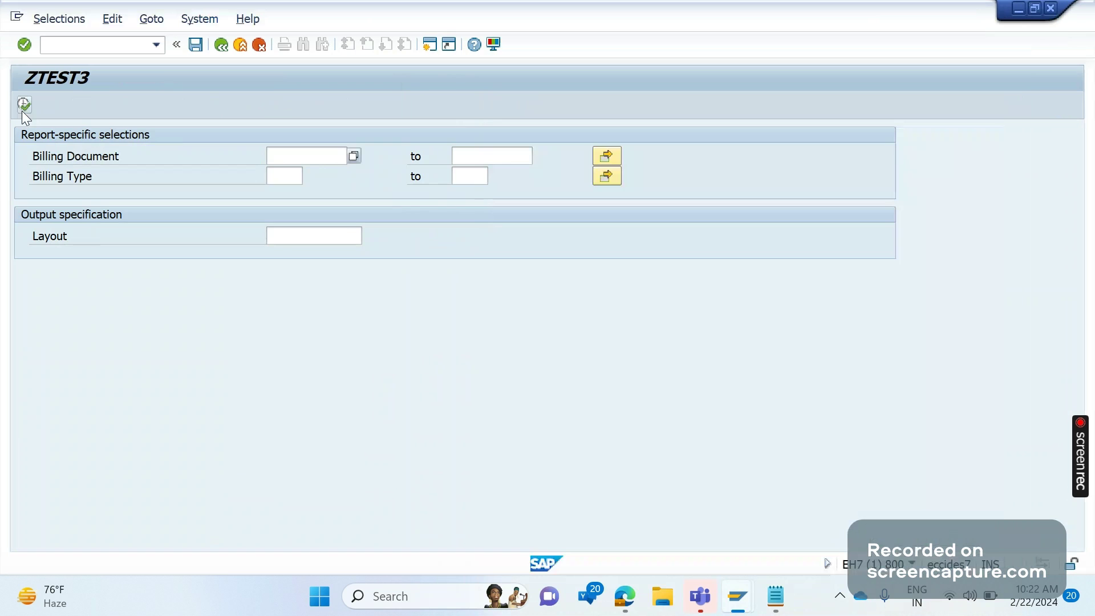
pyautogui.click(24, 109)
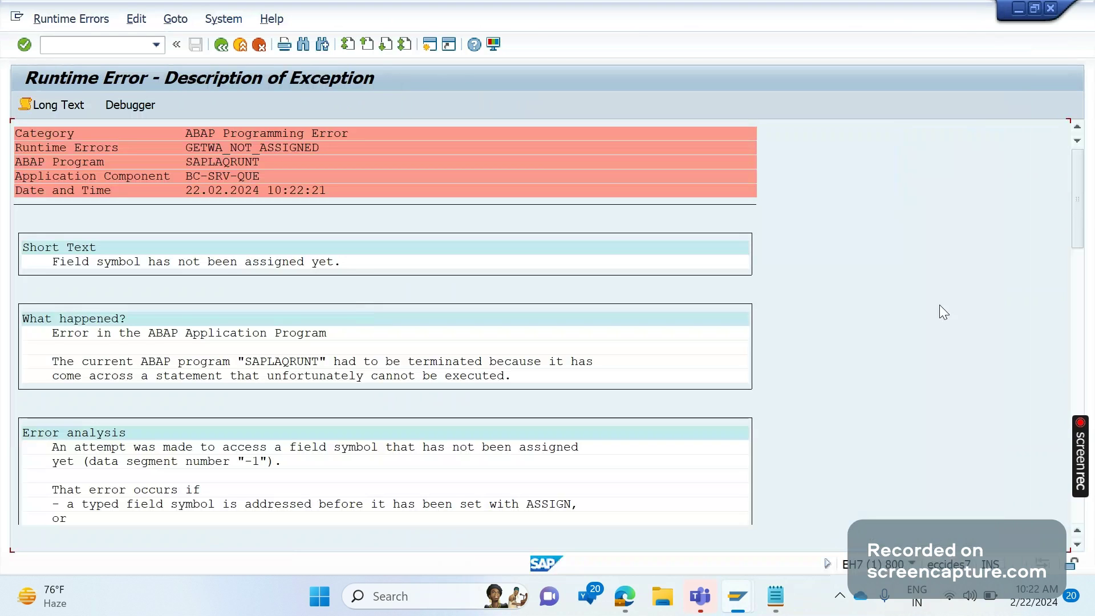
pyautogui.moveTo(1084, 216); pyautogui.dragTo(1078, 267)
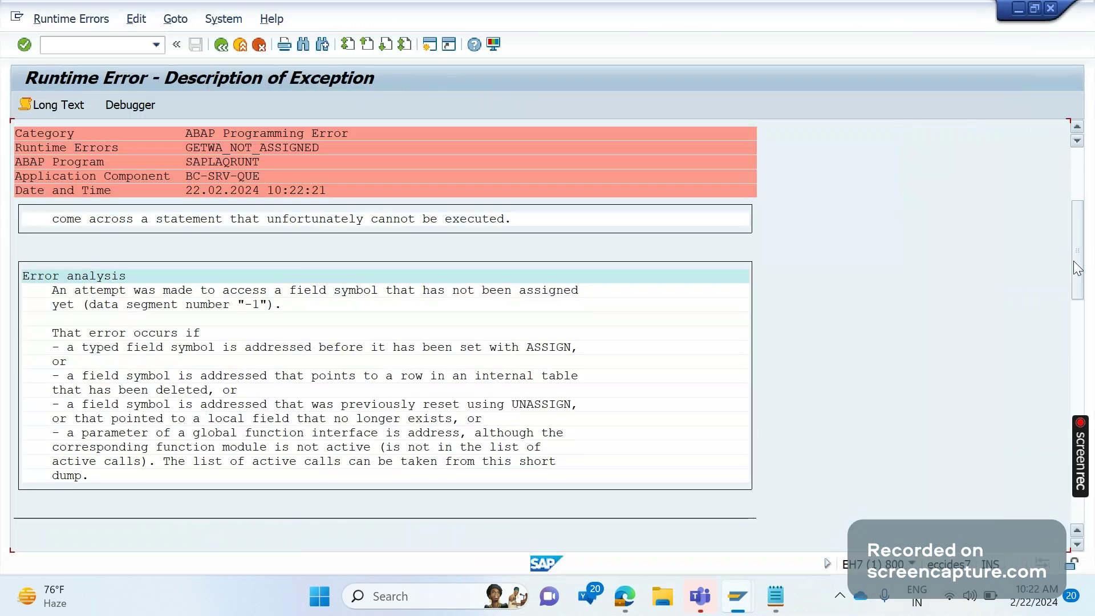
pyautogui.moveTo(1073, 261); pyautogui.dragTo(1069, 314)
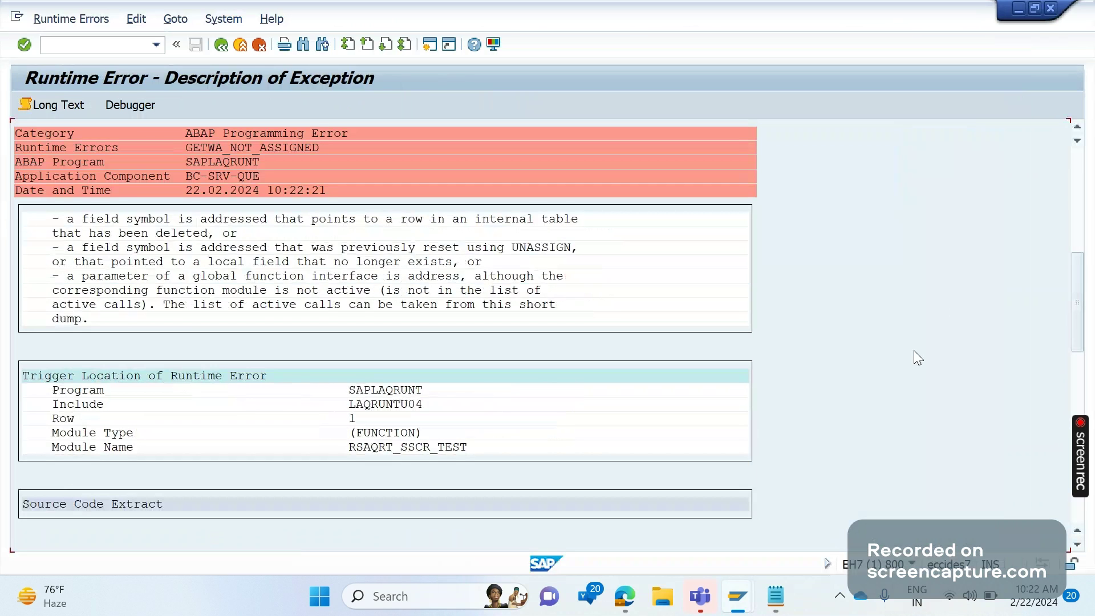
pyautogui.click(221, 45)
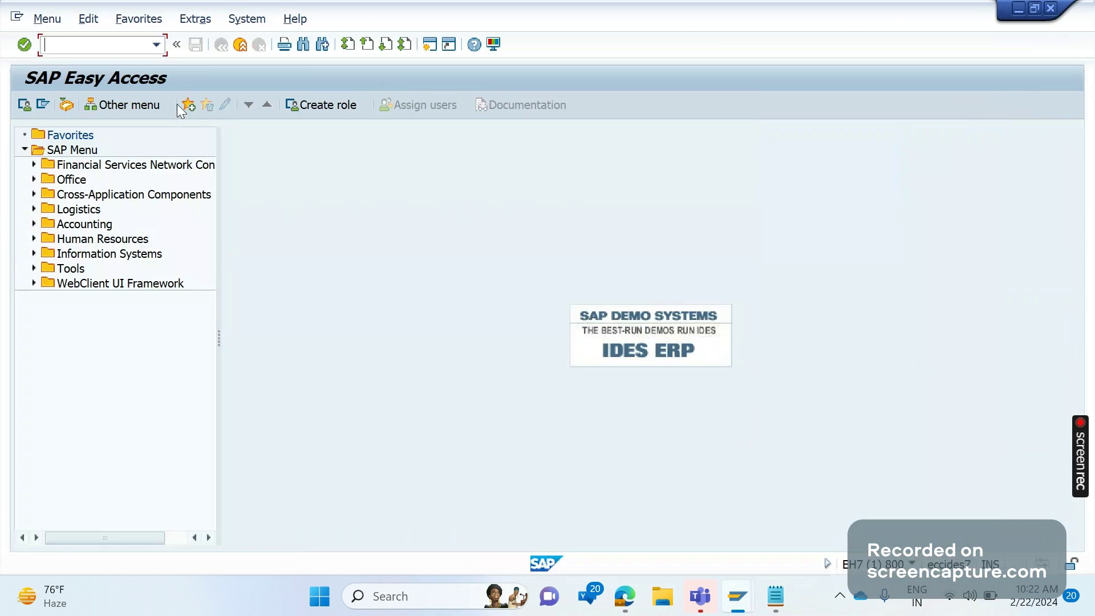
pyautogui.click(156, 44)
pyautogui.click(145, 62)
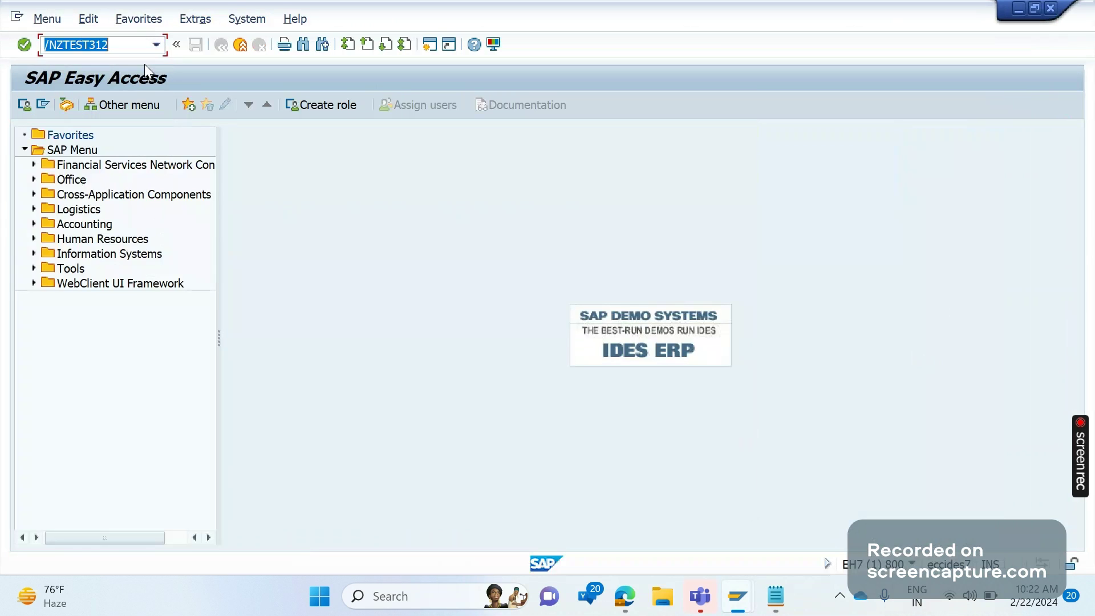
pyautogui.press('Return')
pyautogui.click(23, 104)
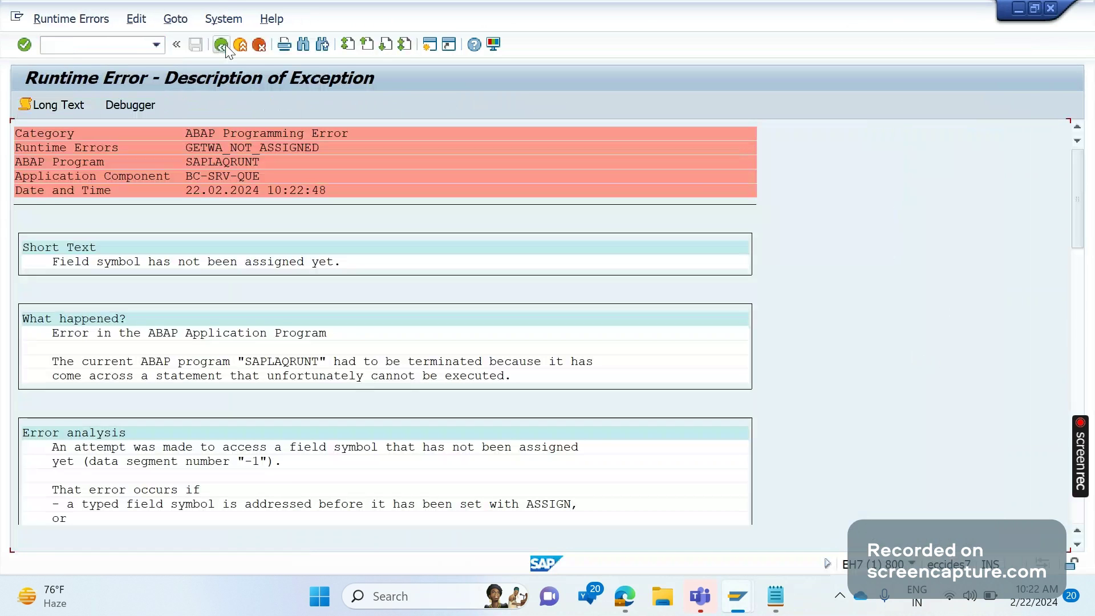
pyautogui.click(130, 105)
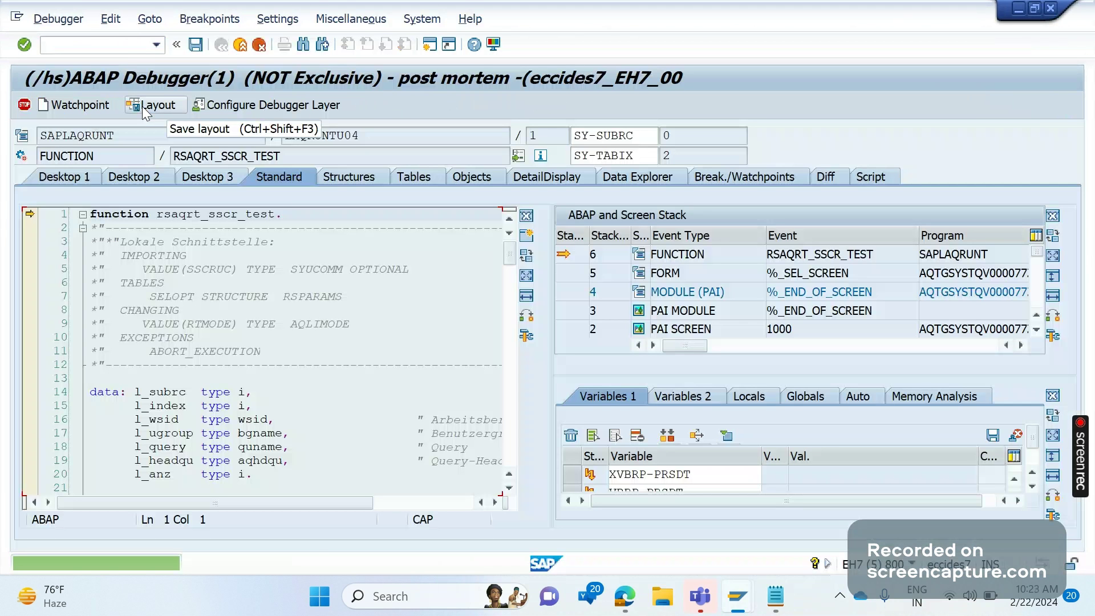
pyautogui.click(115, 41)
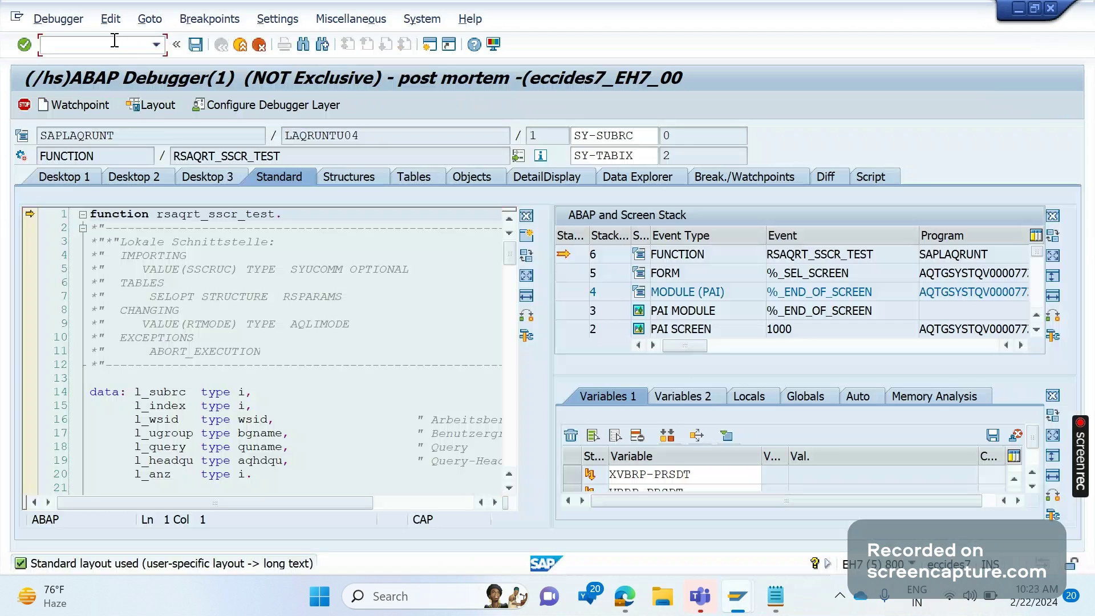
pyautogui.click(59, 19)
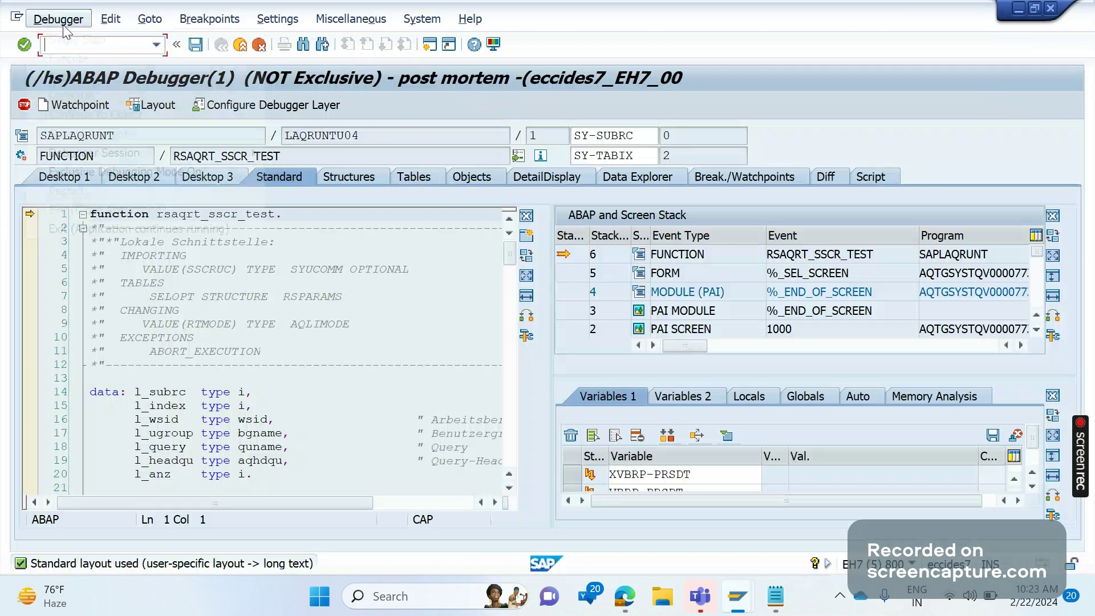
pyautogui.click(88, 171)
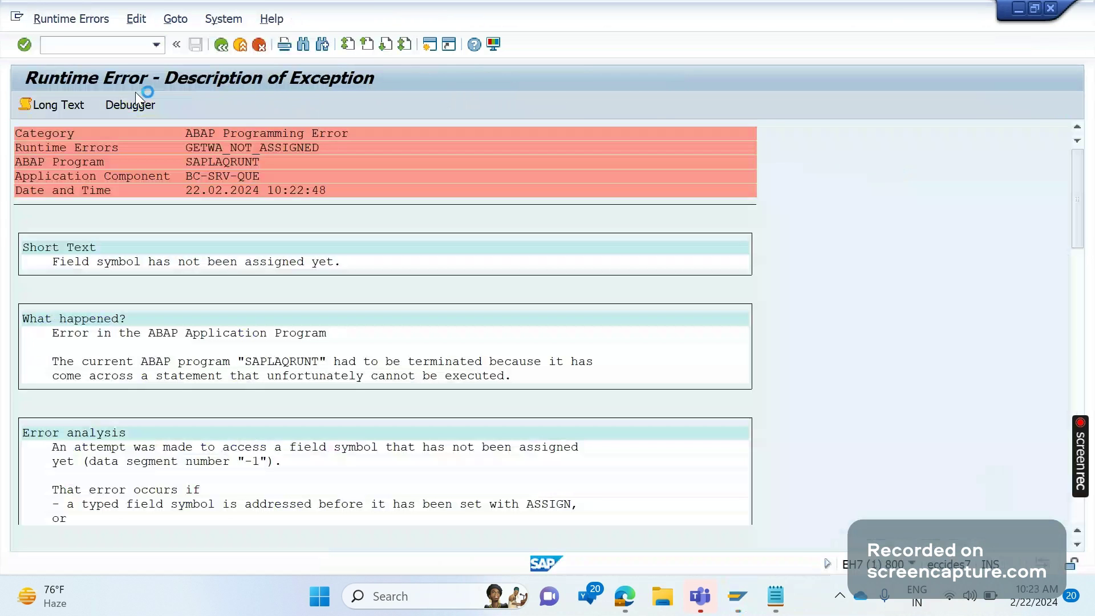
# Run ZTEST33 from the command history and execute the ZTEST3 query with a 100-record limit
pyautogui.click(156, 45)
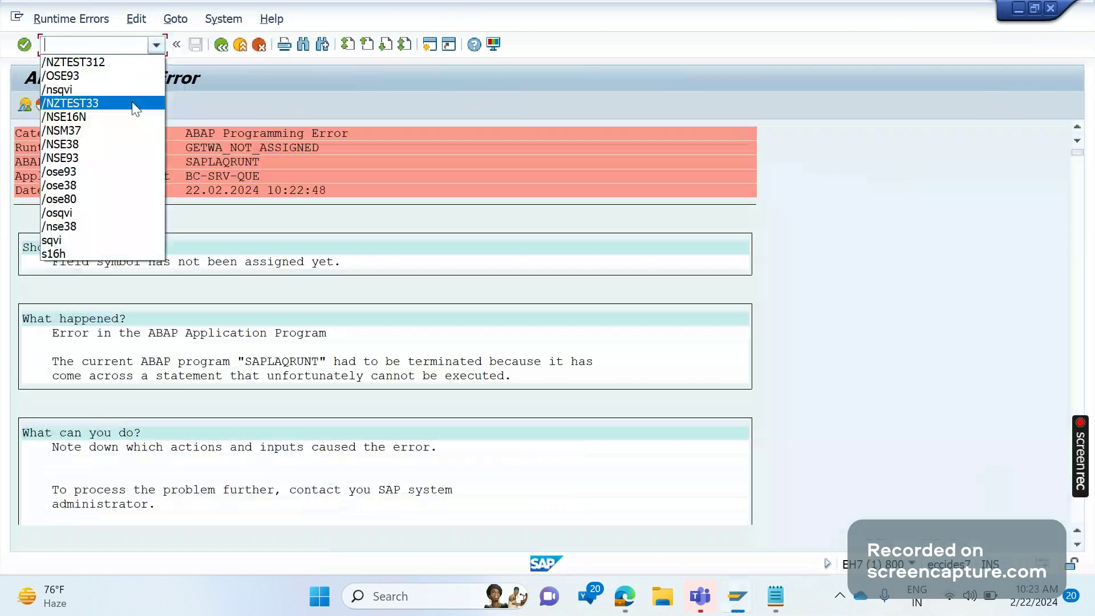
pyautogui.click(135, 103)
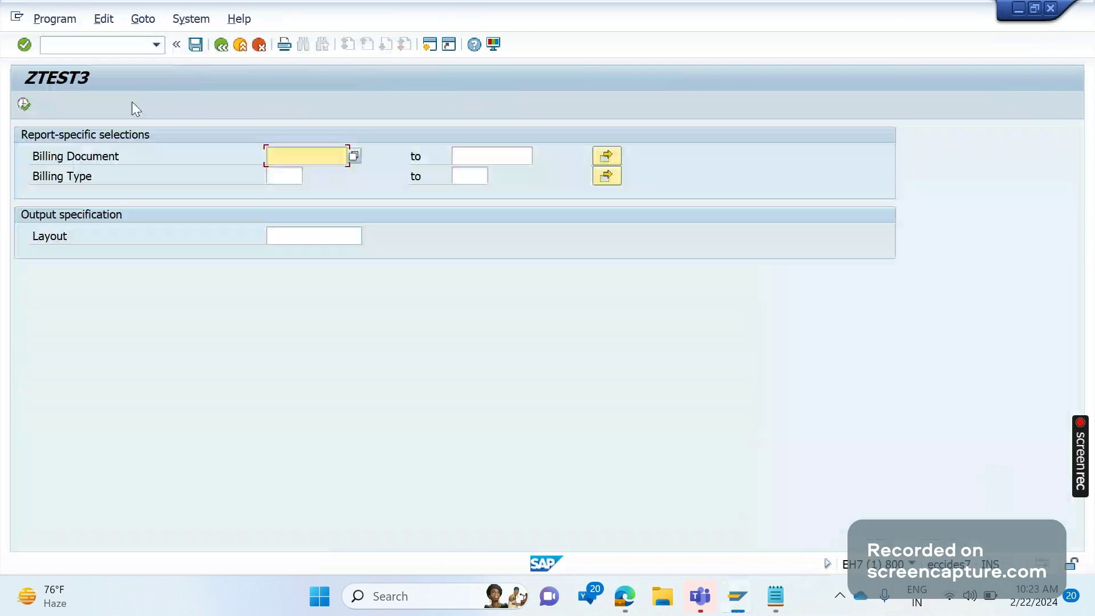
pyautogui.click(24, 107)
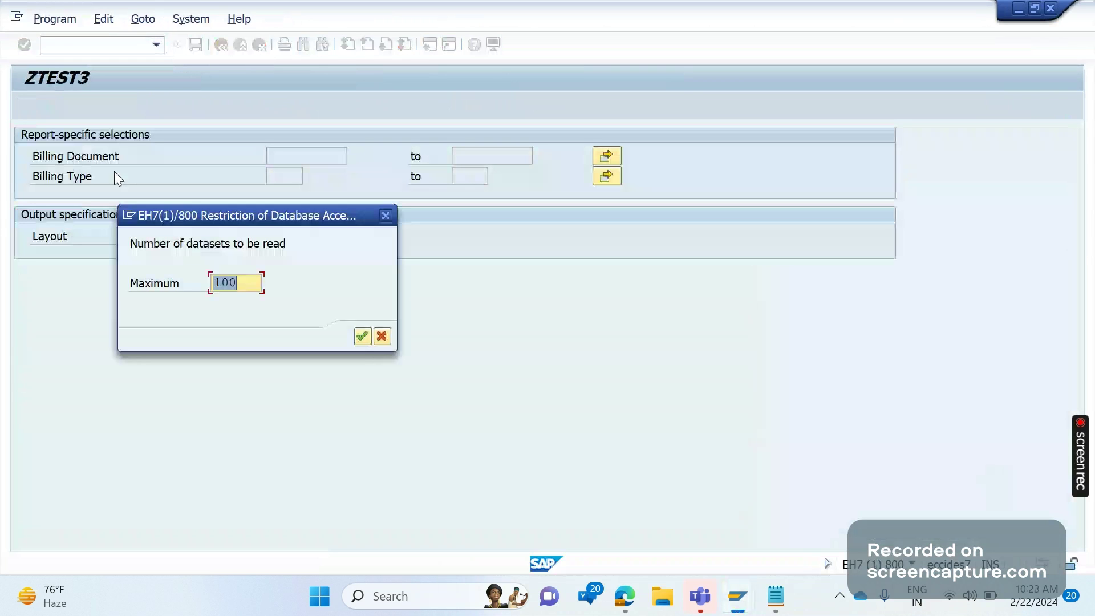
pyautogui.click(362, 337)
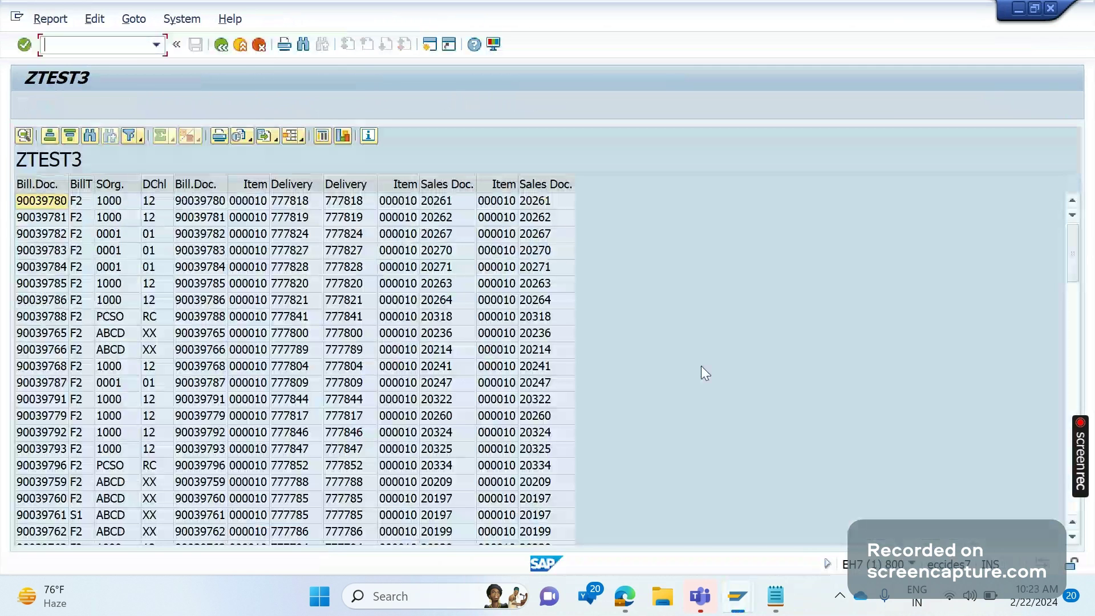
# Go back and re-execute the ZTEST3 query to list the billing documents
pyautogui.click(221, 45)
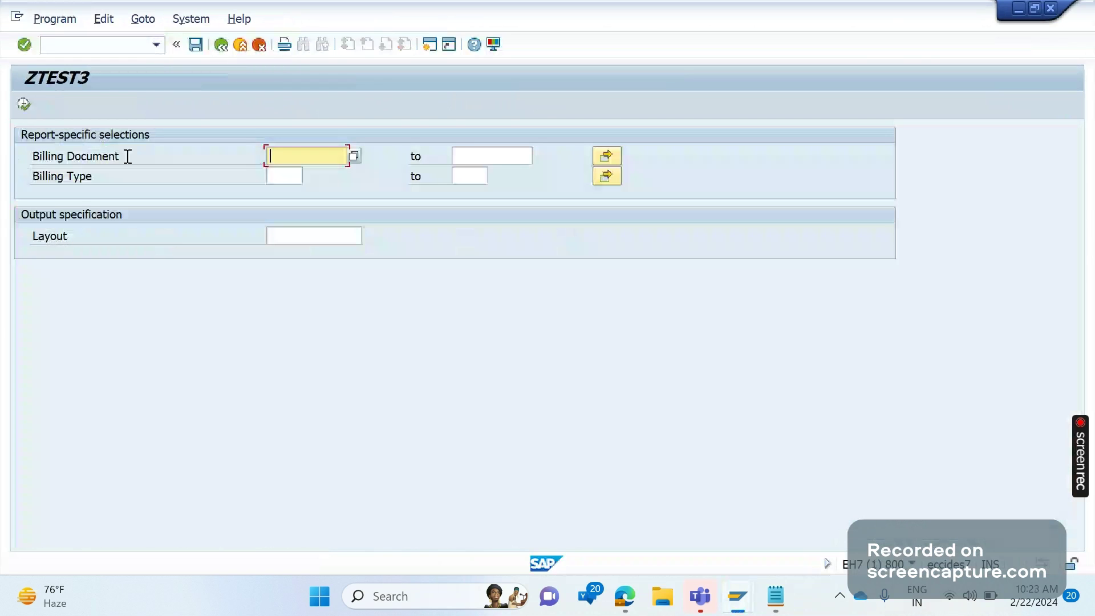
pyautogui.click(24, 105)
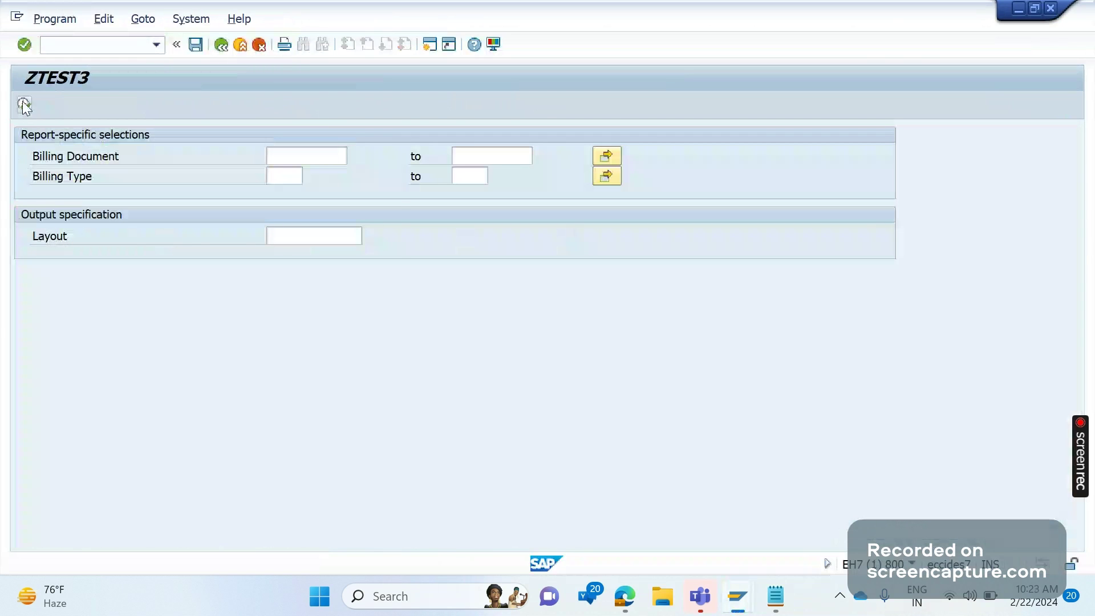
pyautogui.click(362, 337)
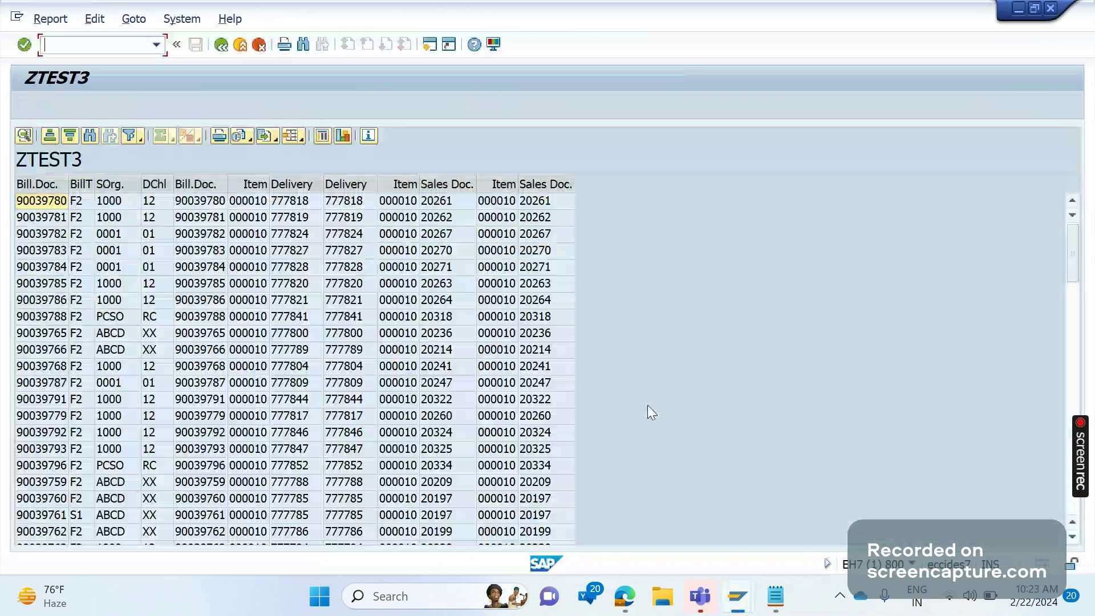
# Display transaction ZTEST312 in SE93, then open a second SE93 session with /OSE93
pyautogui.moveTo(749, 612)
pyautogui.click(754, 541)
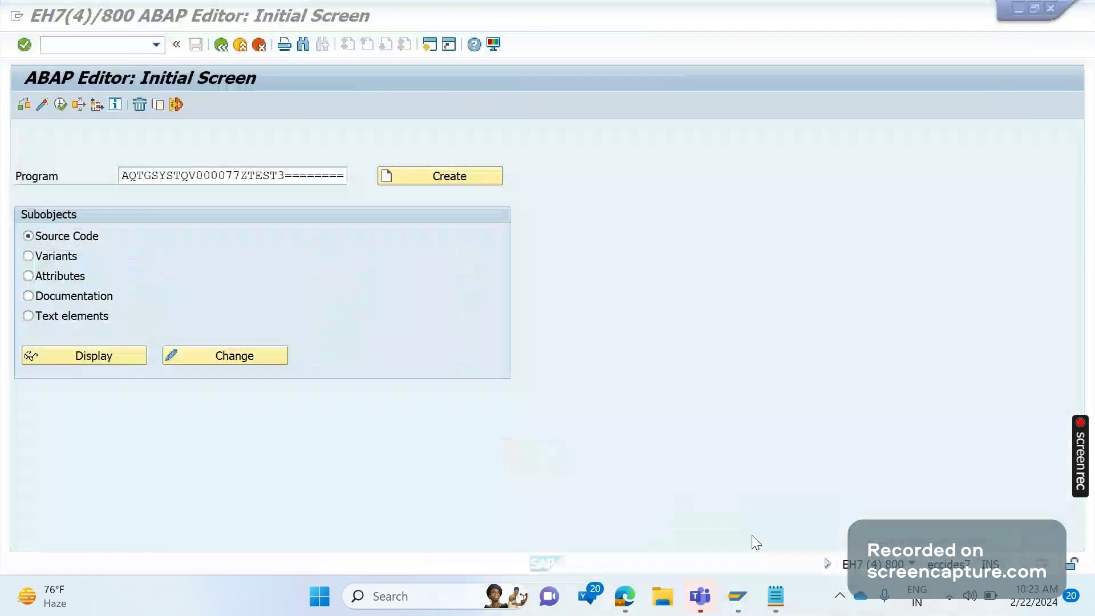
pyautogui.click(95, 48)
pyautogui.write('/NSE93')
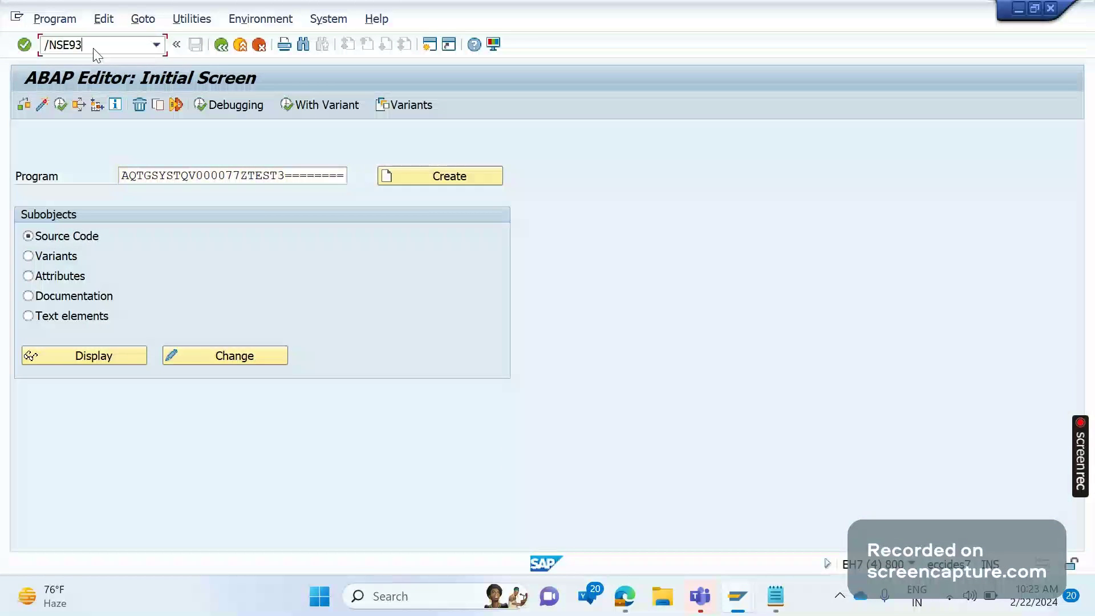
pyautogui.press('Return')
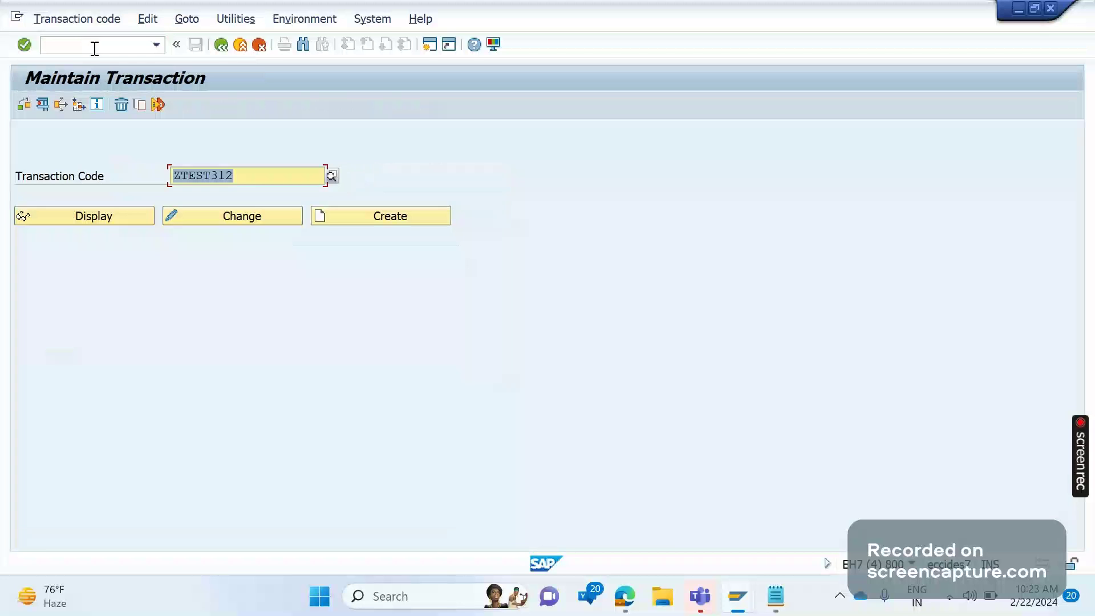
pyautogui.click(102, 214)
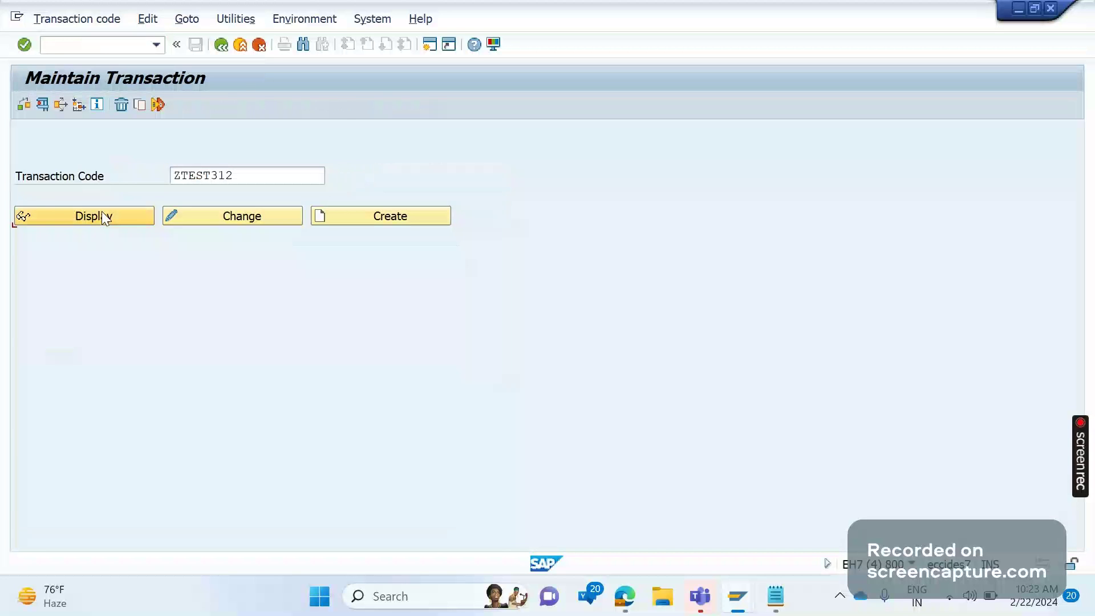
pyautogui.write('/OSE9')
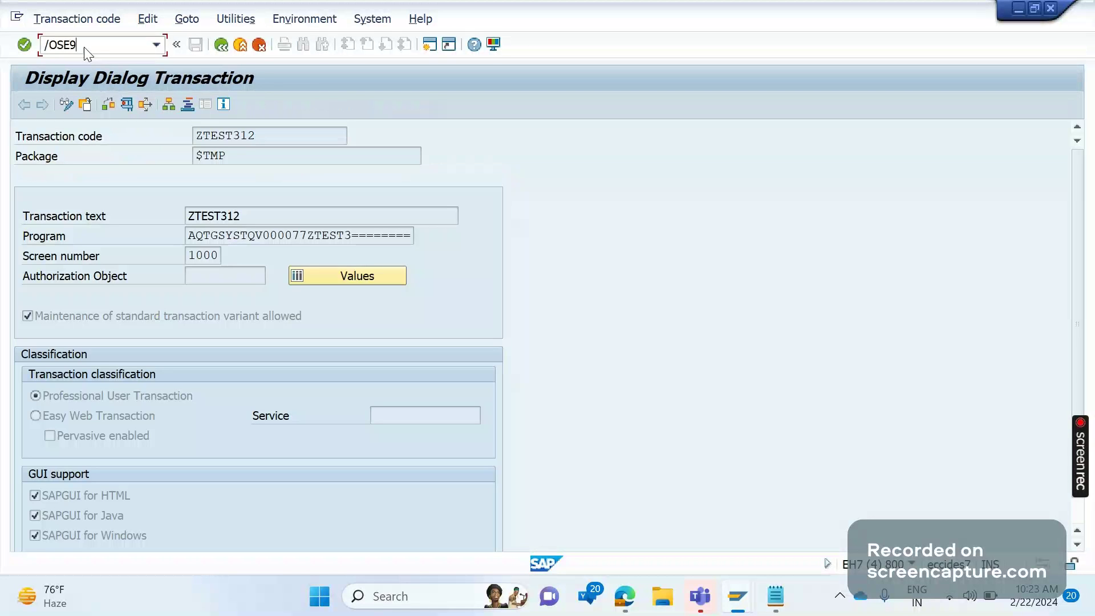
pyautogui.press('Return')
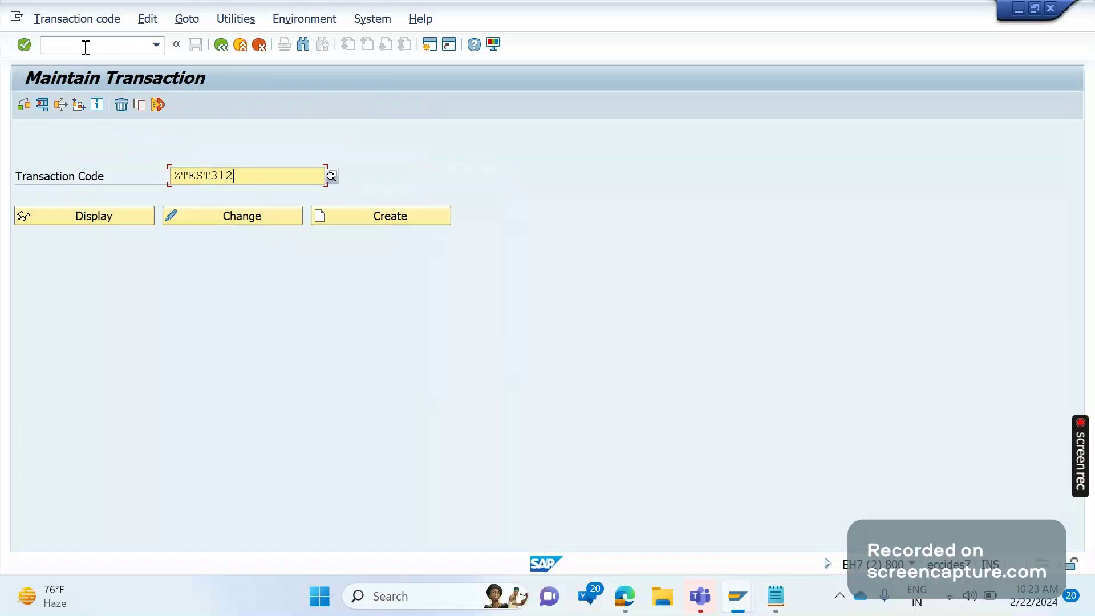
# Pick ZTEST33 from the Z suggestions in SE93 and show its report transaction details full screen
pyautogui.press('Delete')
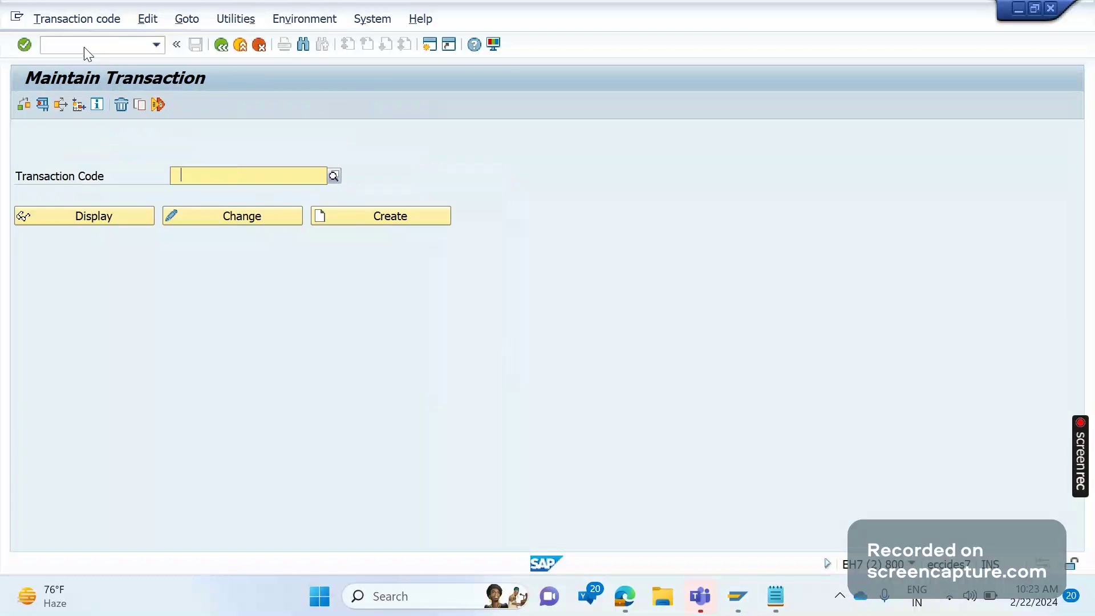
pyautogui.write('Z')
pyautogui.press('Down')
pyautogui.press('Down')
pyautogui.press('Return')
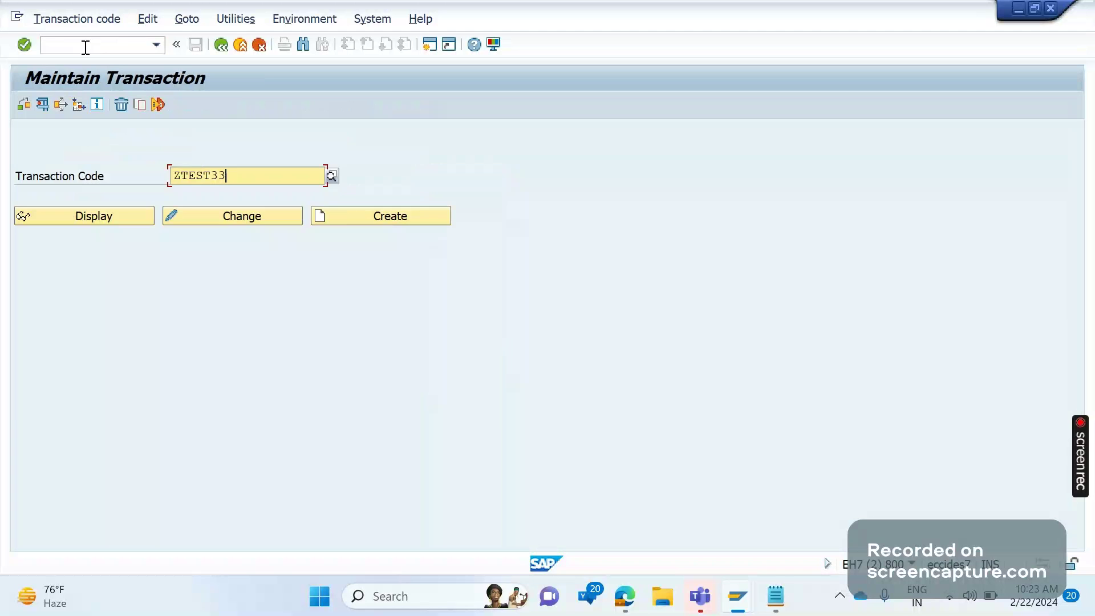
pyautogui.click(137, 224)
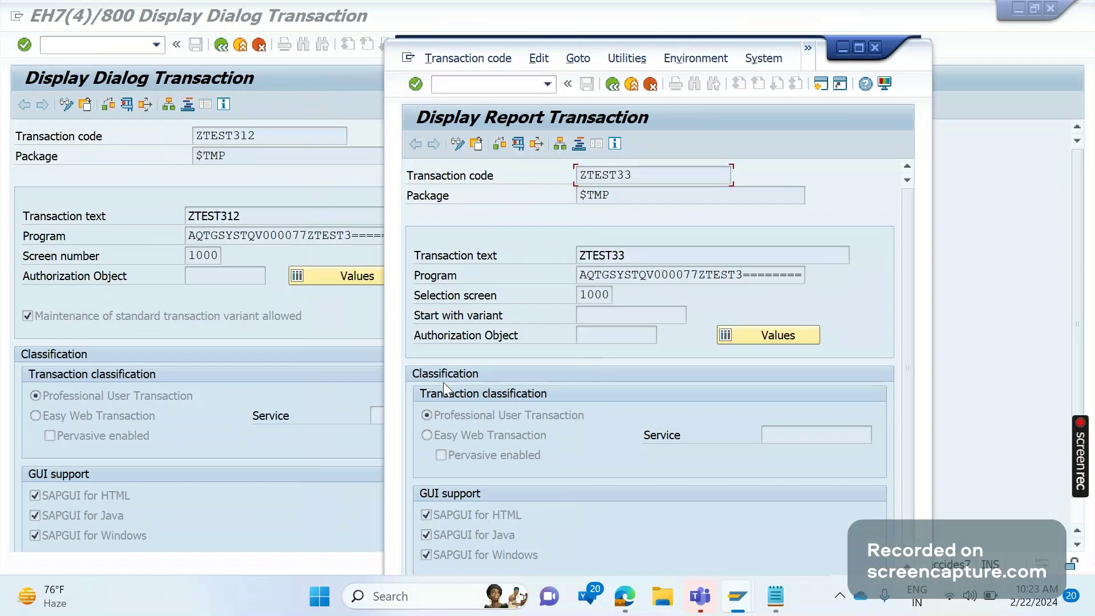
pyautogui.click(858, 47)
pyautogui.hotkey('shift', 'End')
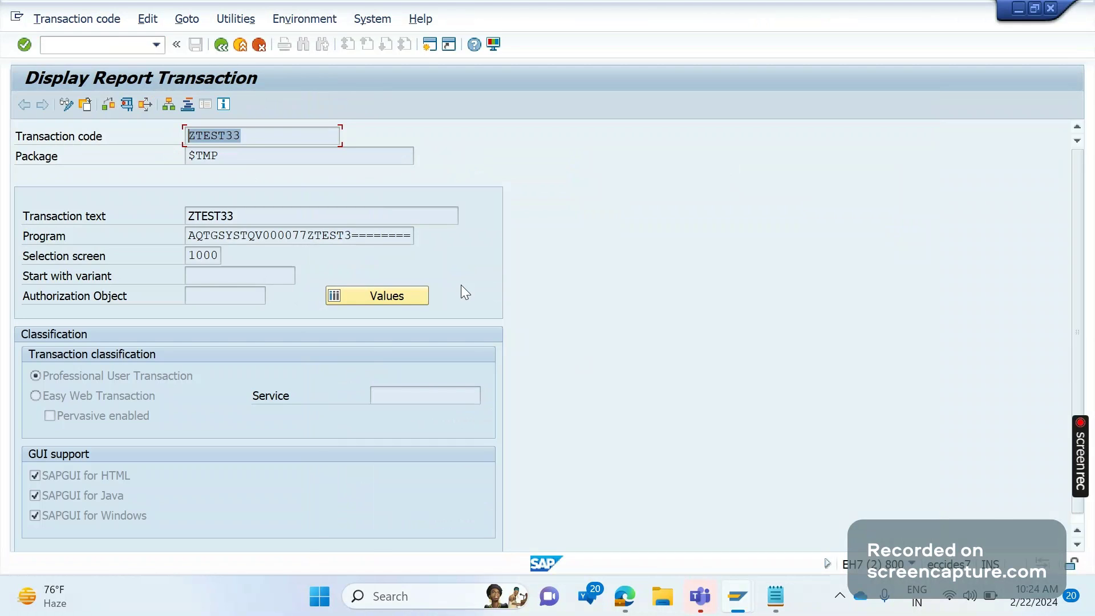
pyautogui.click(735, 596)
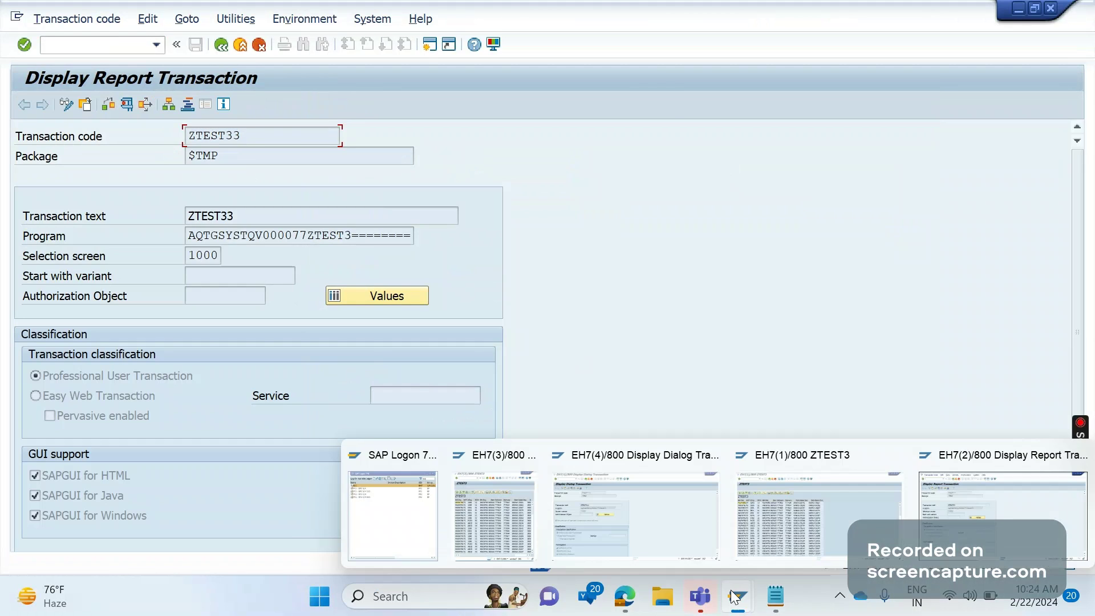
# Run /NZTEST33 and execute the ZTEST3 report with the 100-record limit, then return to the SE93 session
pyautogui.click(507, 481)
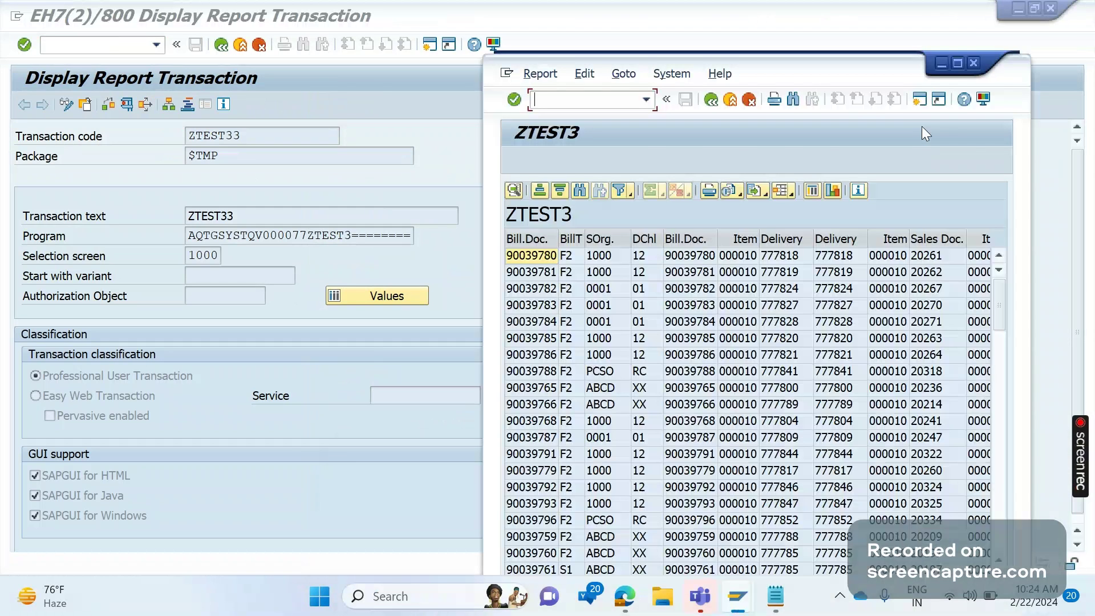
pyautogui.click(959, 62)
pyautogui.write('/N')
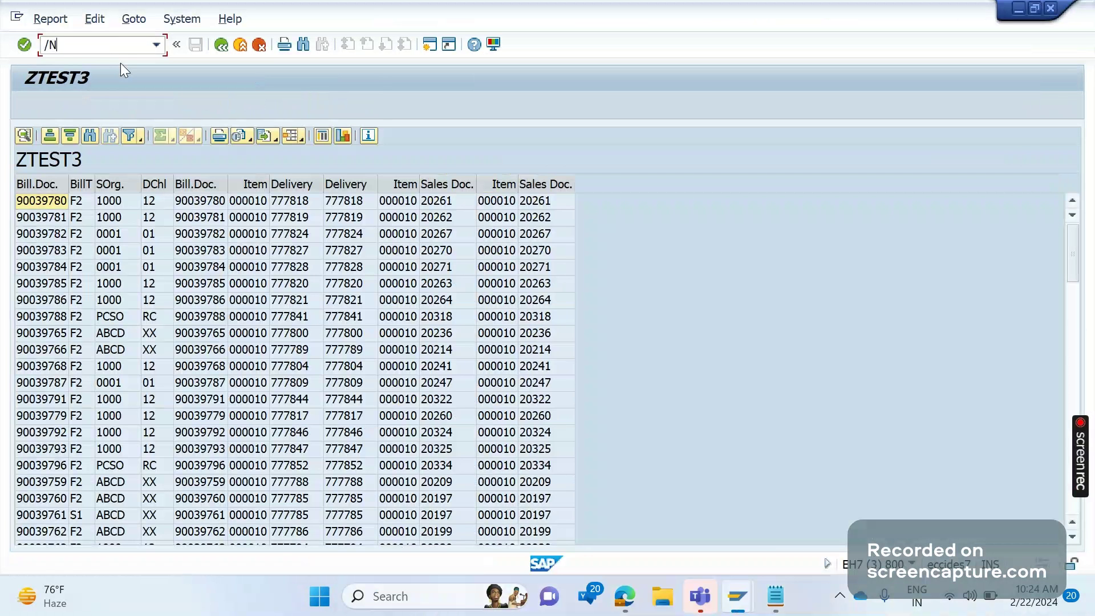
pyautogui.write('ZTEST33')
pyautogui.press('Return')
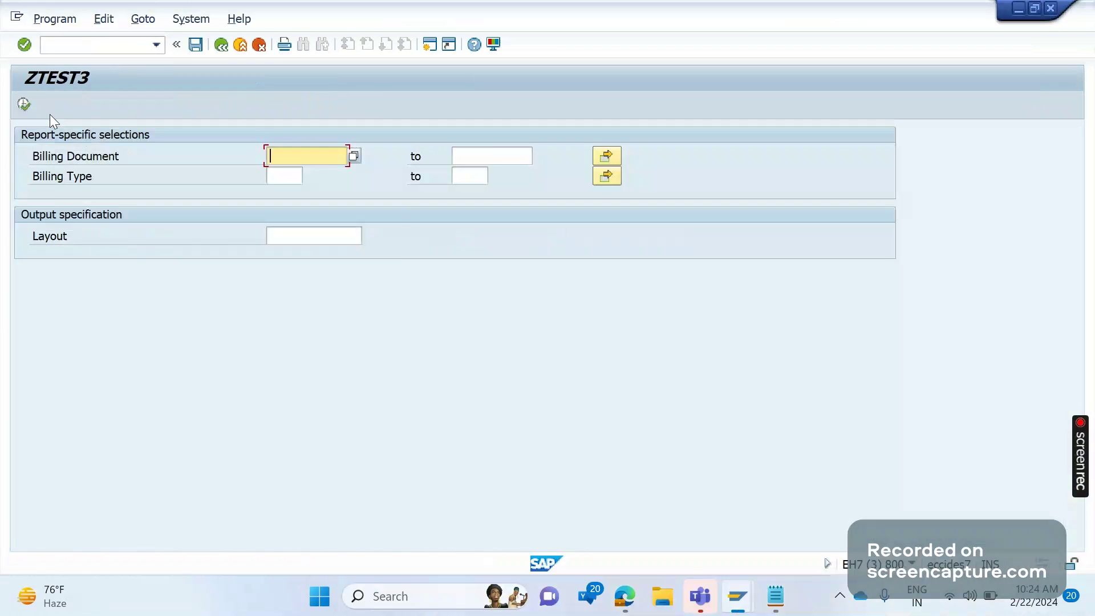
pyautogui.click(24, 104)
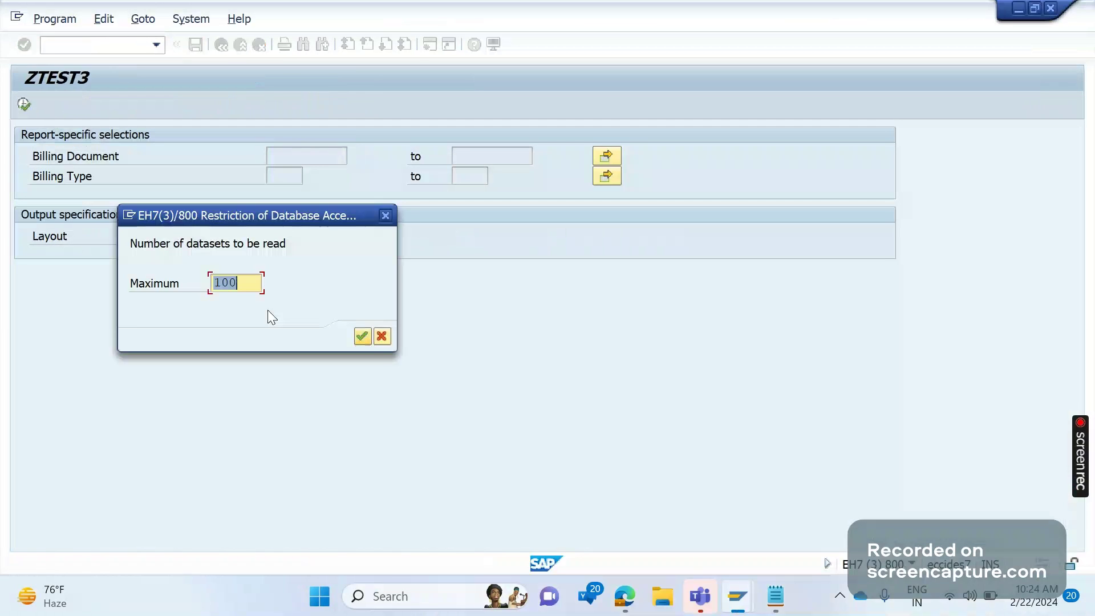
pyautogui.click(367, 334)
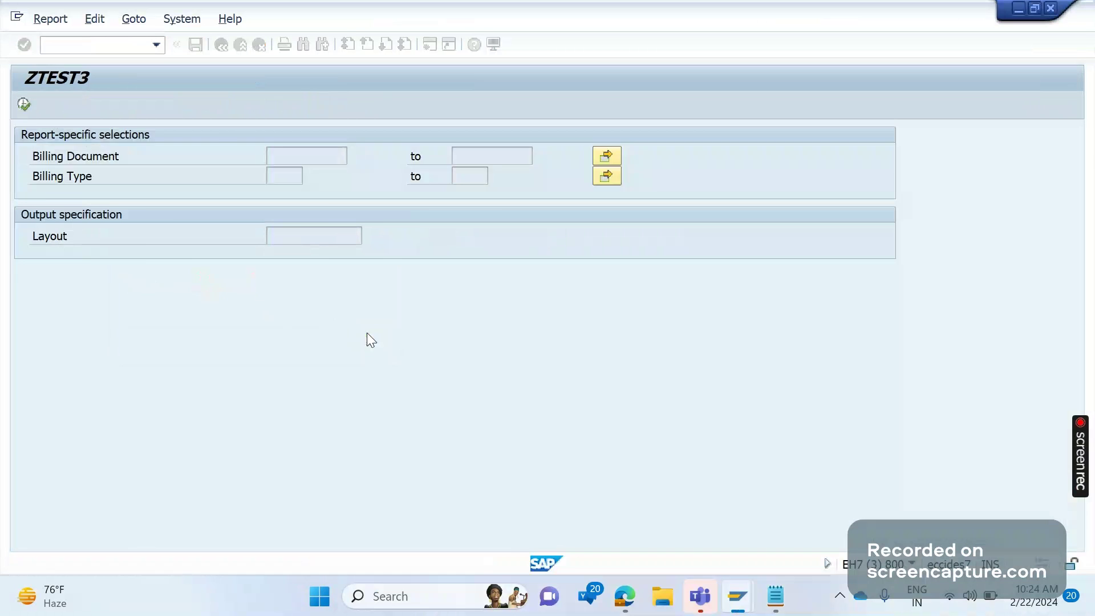
pyautogui.hotkey('alt', 'Tab')
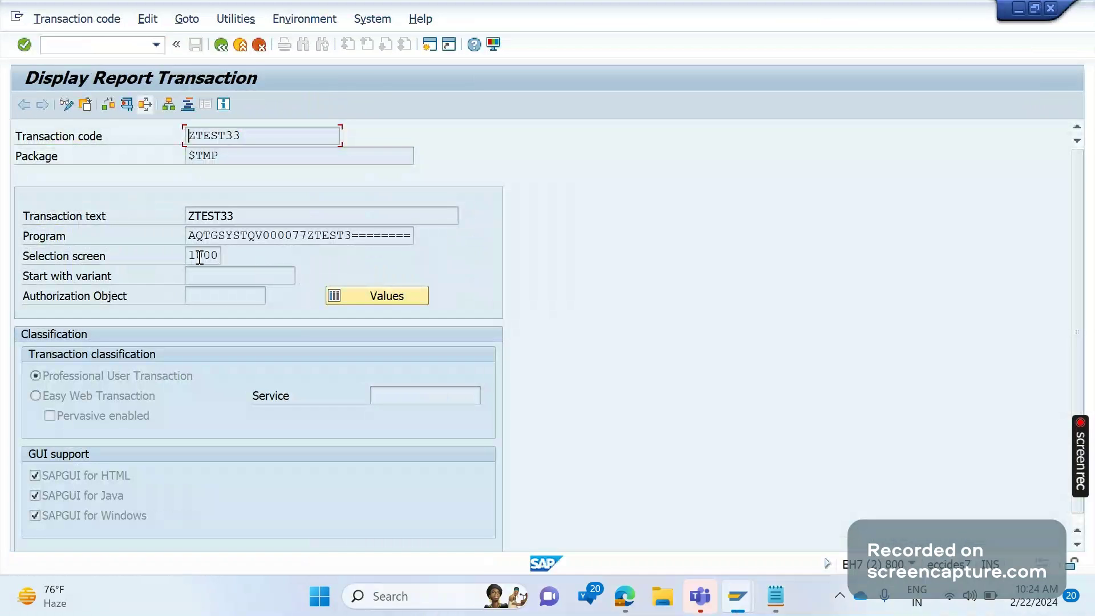
# Copy program AQTGSYSTQV000077ZTEST3 and search table TSTC in SE16 with it as the Program filter
pyautogui.moveTo(189, 236); pyautogui.dragTo(446, 261)
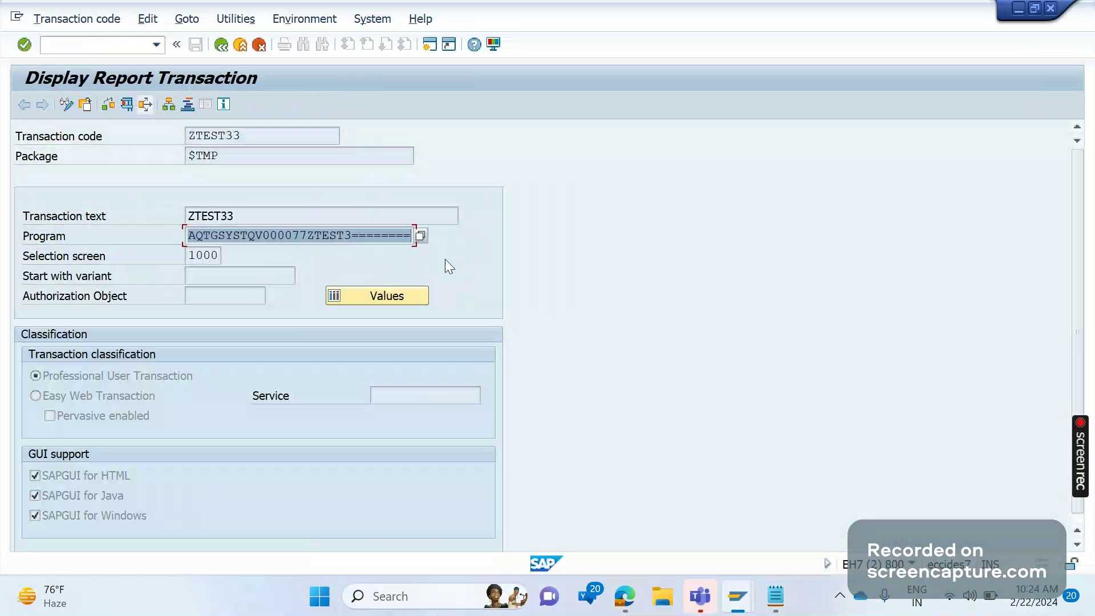
pyautogui.hotkey('ctrl', 'c')
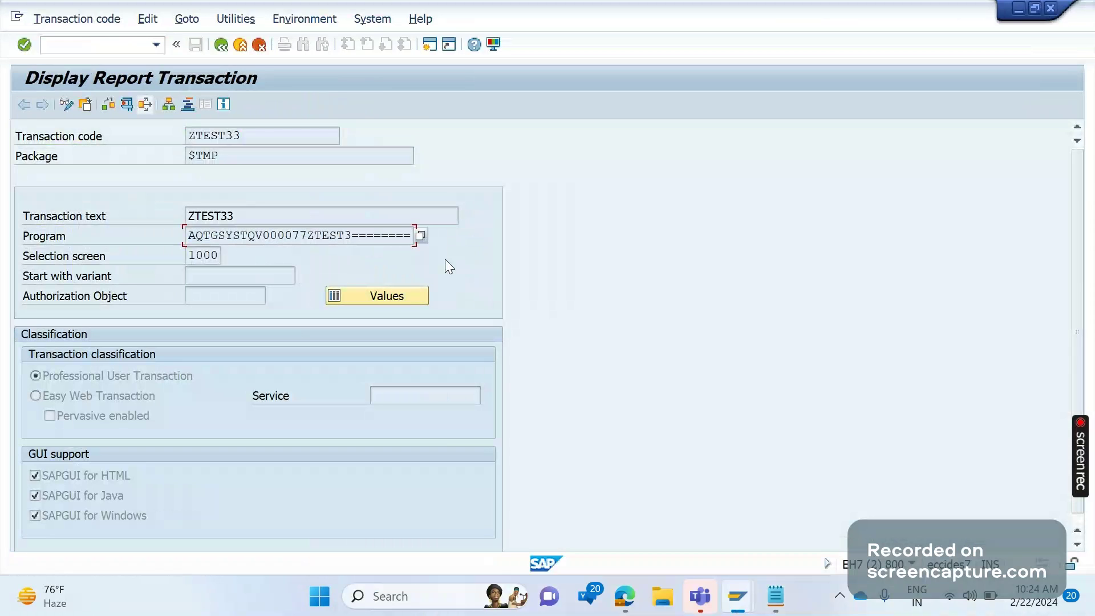
pyautogui.click(122, 50)
pyautogui.write('/NSE1')
pyautogui.press('Return')
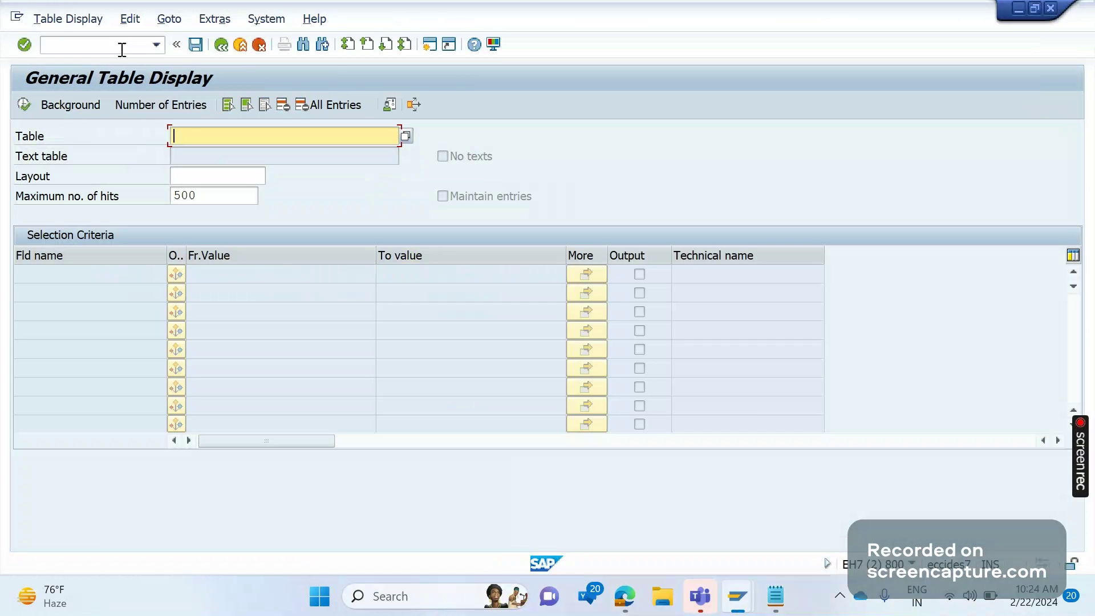
pyautogui.write('TSTC')
pyautogui.press('Return')
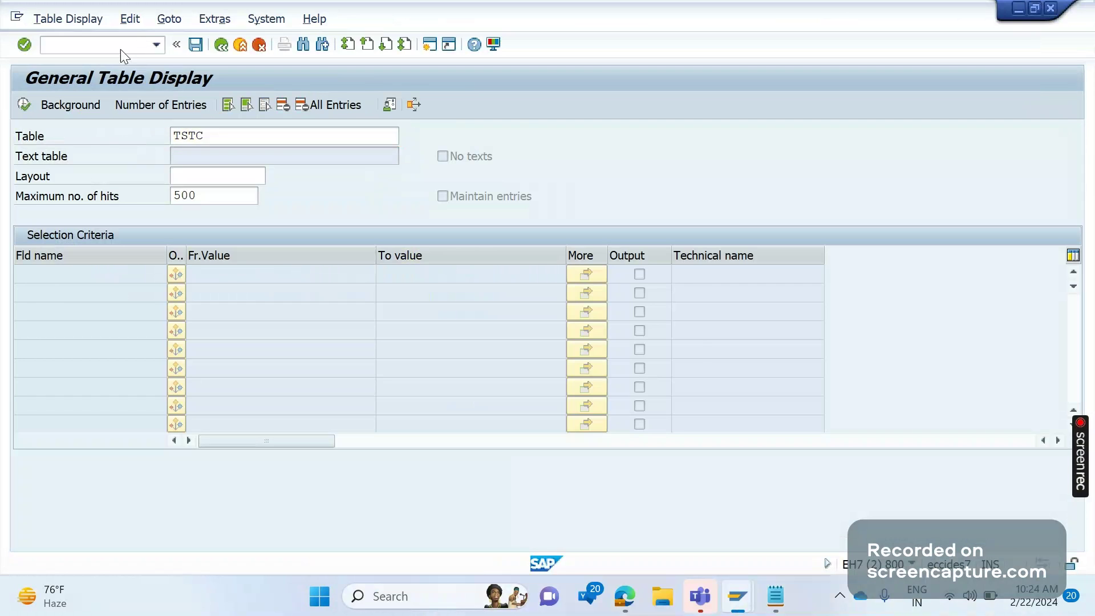
pyautogui.click(197, 294)
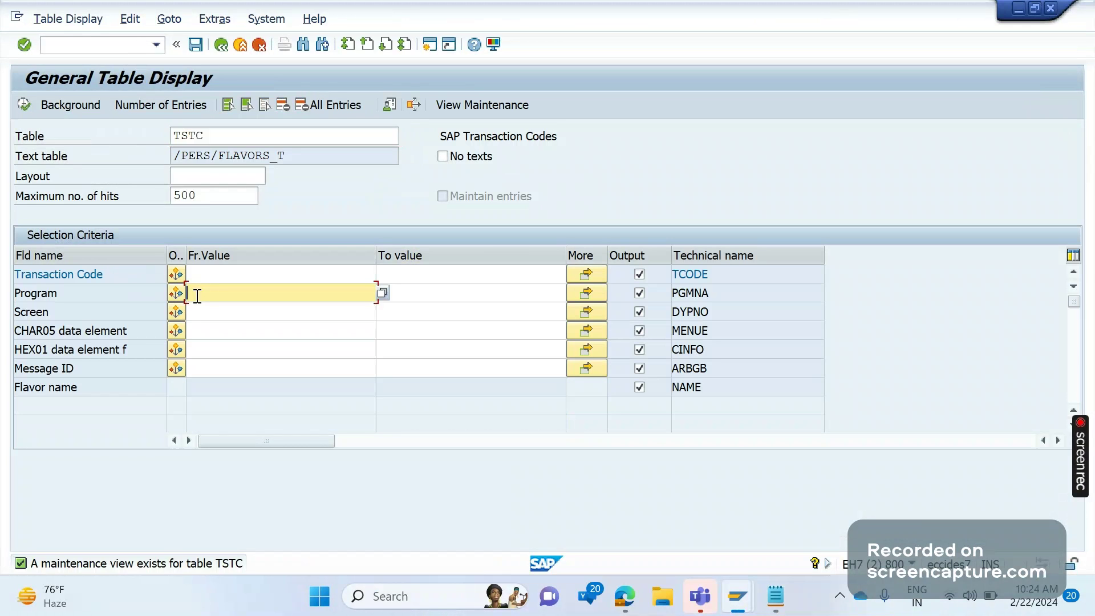
pyautogui.hotkey('ctrl', 'v')
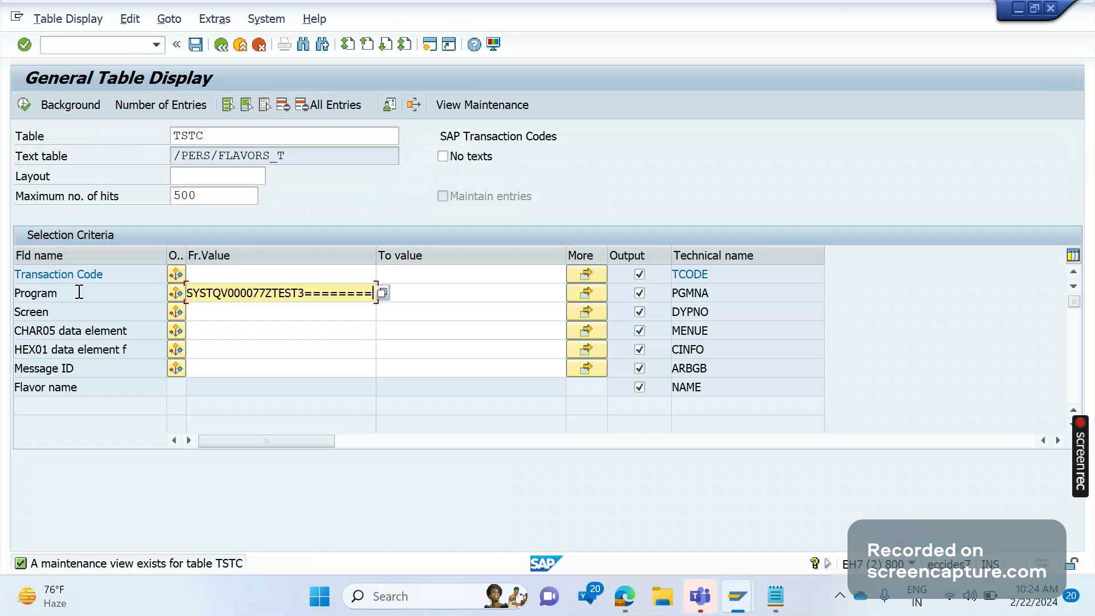
pyautogui.click(24, 104)
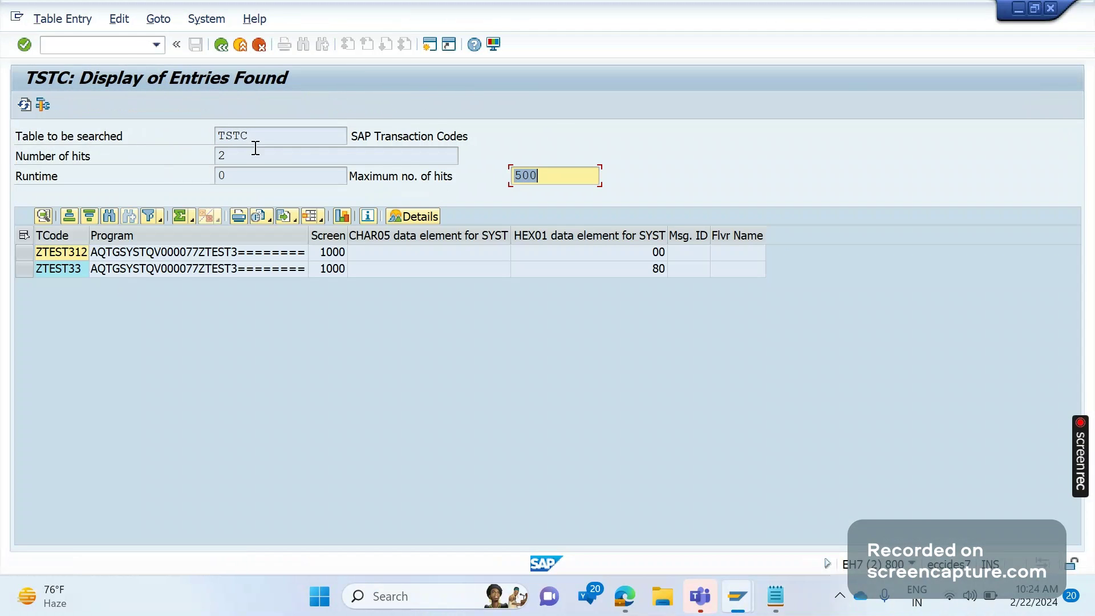
# Mark the ZTEST312 and ZTEST33 rows, codes and program names, then go back to the TSTC selection screen
pyautogui.click(24, 254)
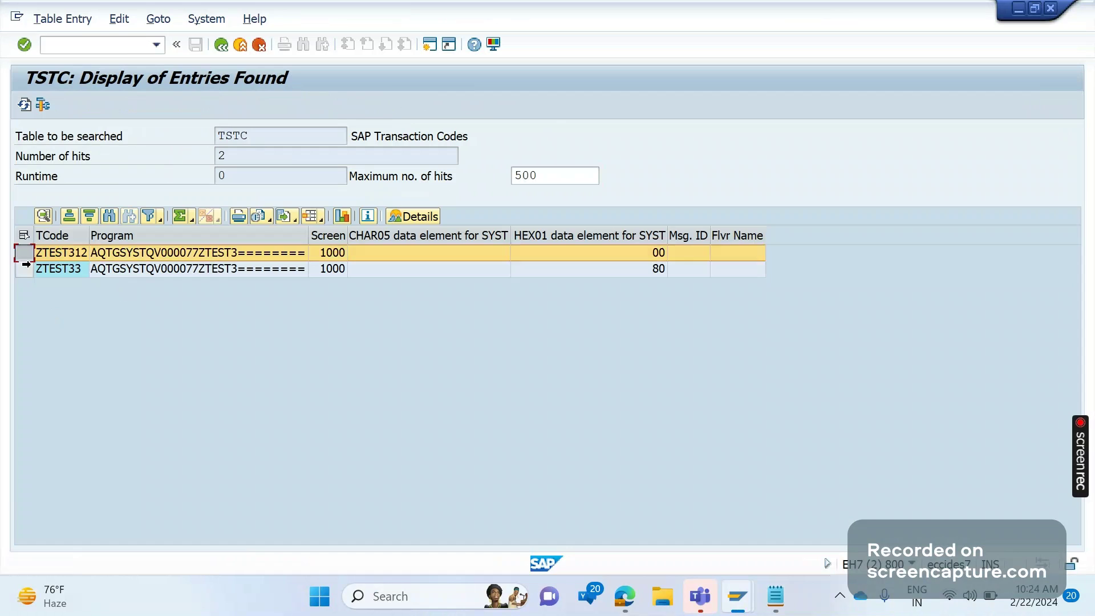
pyautogui.keyDown('shift'); pyautogui.click(24, 268); pyautogui.keyUp('shift')
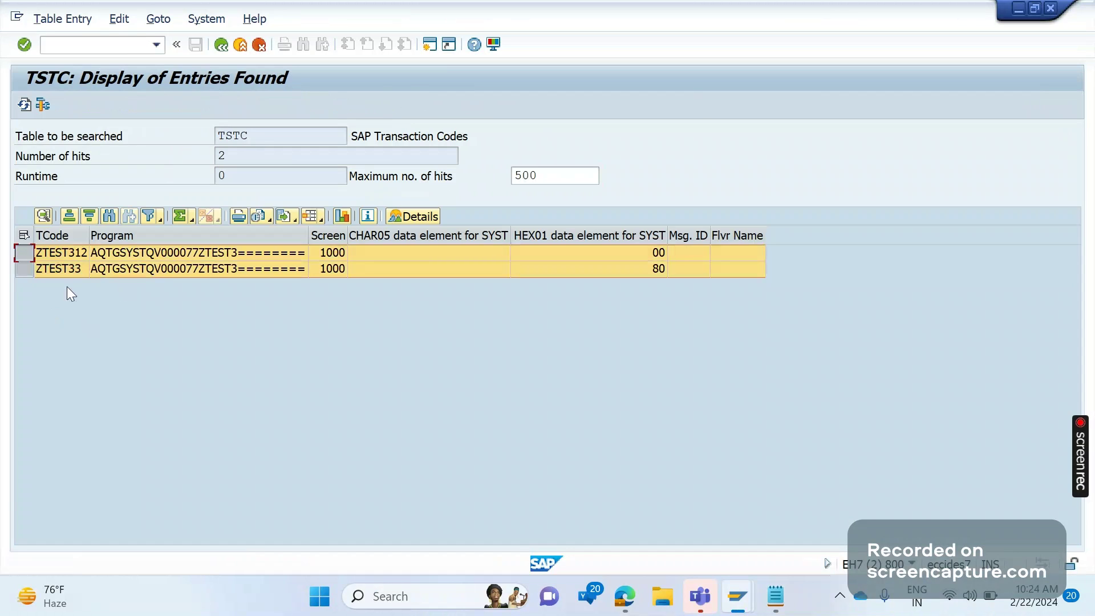
pyautogui.click(69, 256)
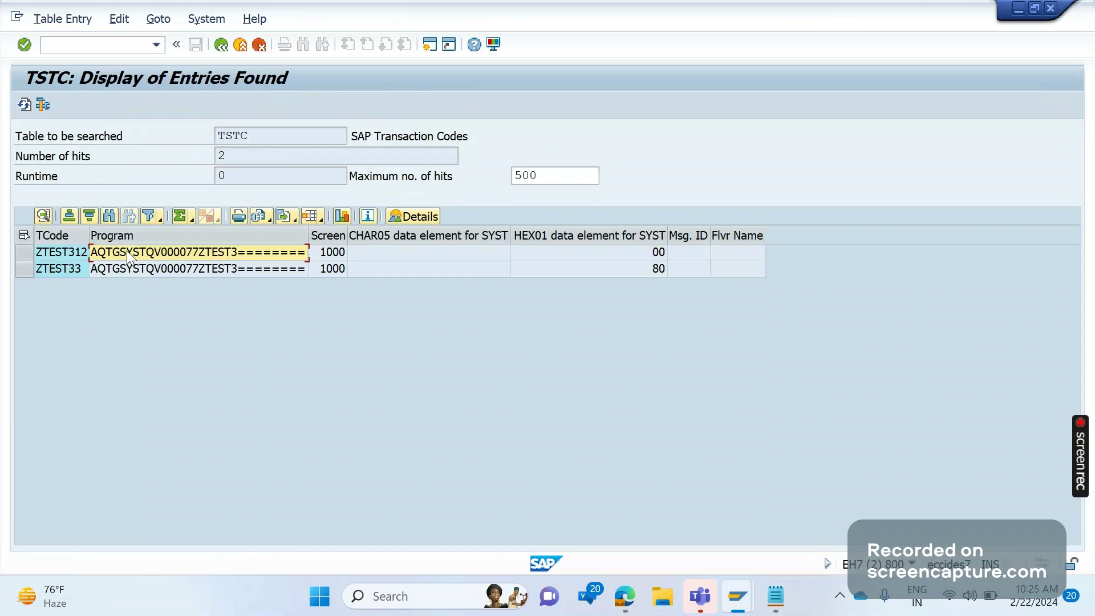
pyautogui.moveTo(127, 251); pyautogui.dragTo(143, 313)
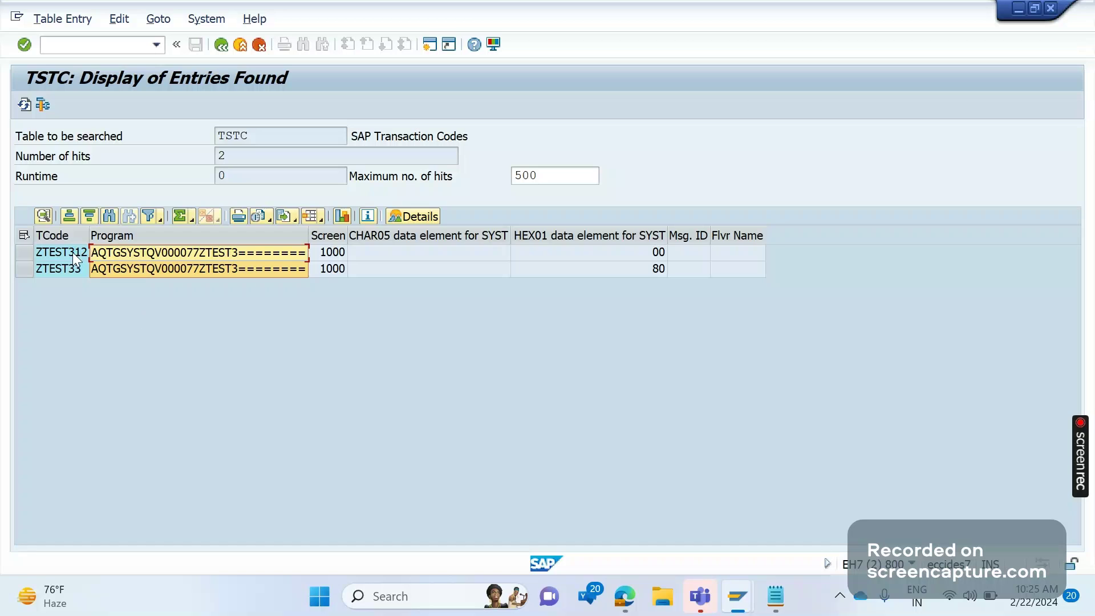
pyautogui.moveTo(73, 252); pyautogui.dragTo(67, 266)
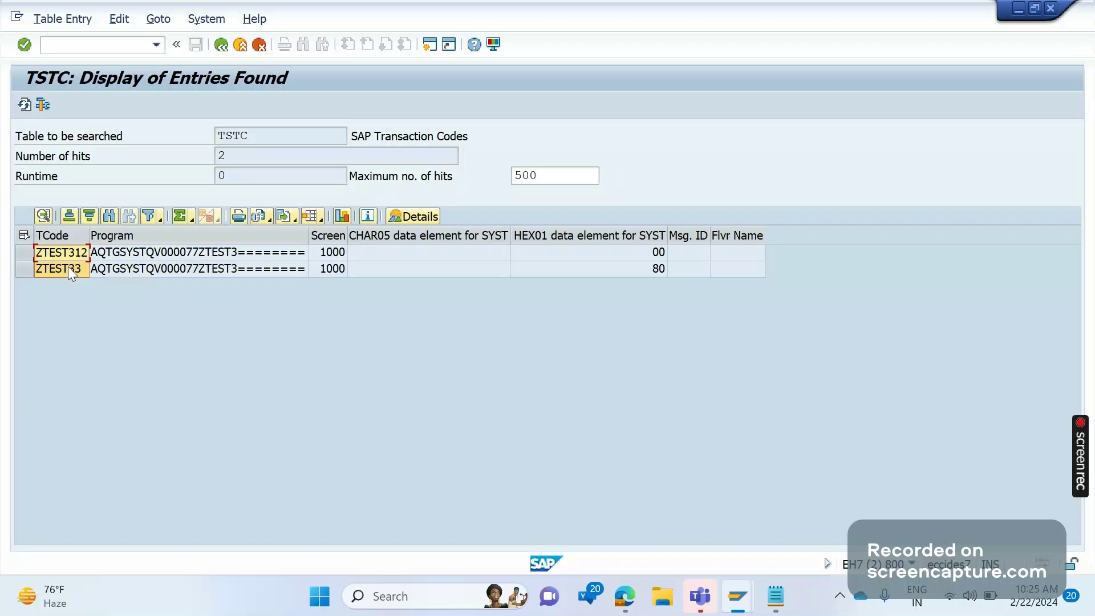
pyautogui.click(222, 45)
pyautogui.click(219, 277)
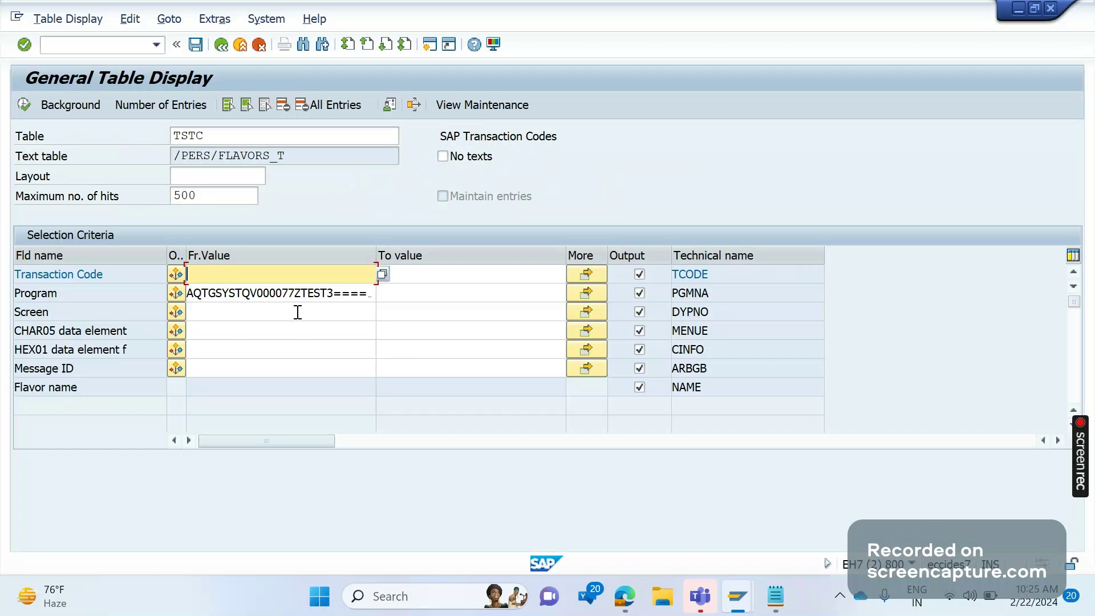
# Clear the Program filter and look up transaction V.02 in TSTC, which shows no program
pyautogui.doubleClick(276, 295)
pyautogui.press('Delete')
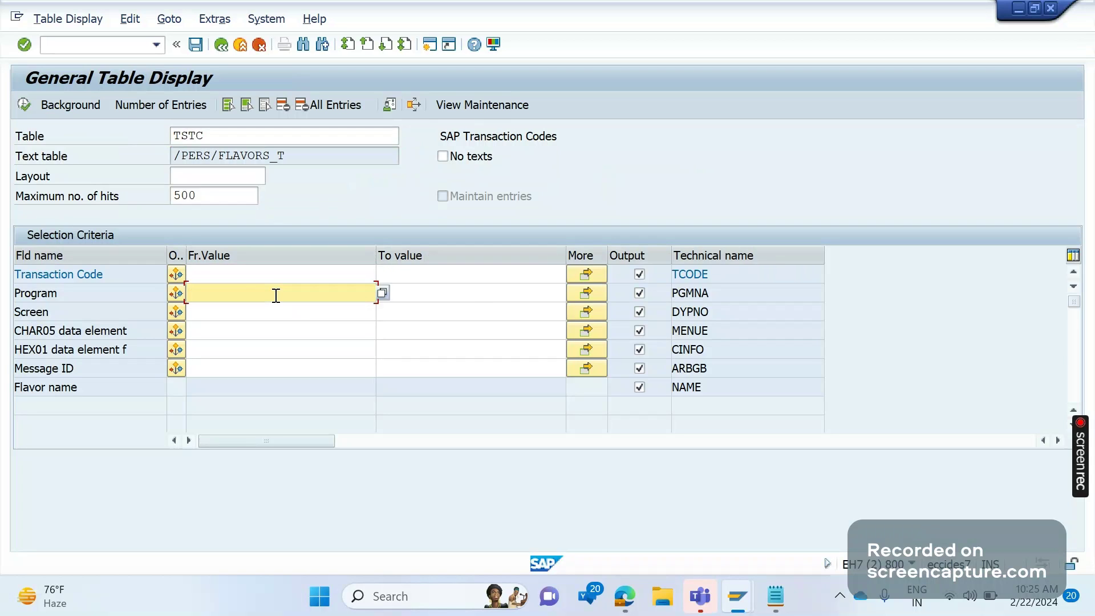
pyautogui.click(242, 275)
pyautogui.write('V')
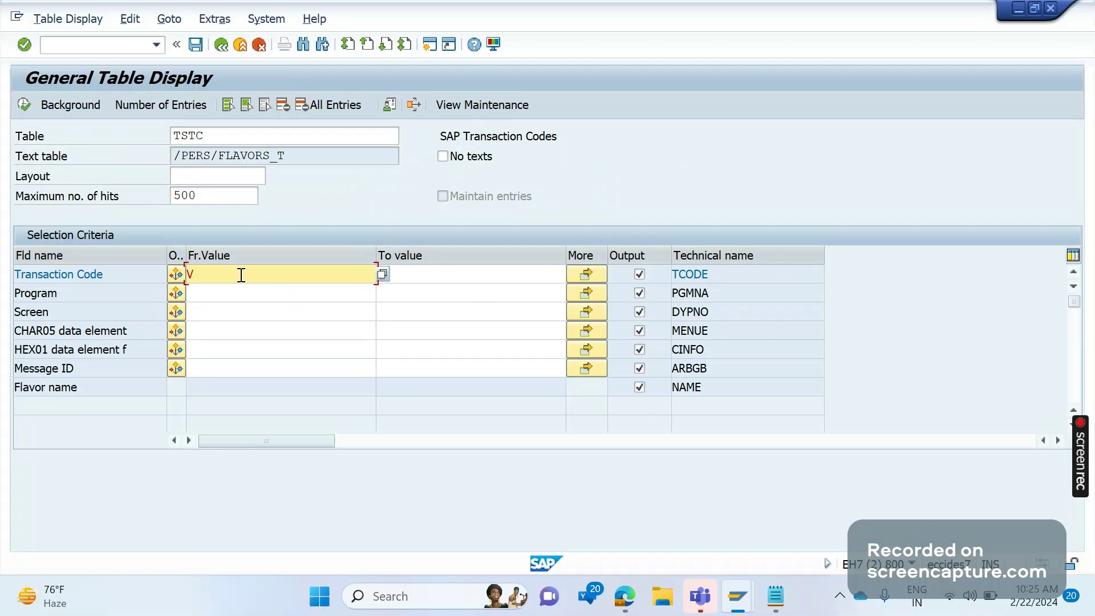
pyautogui.write('.02')
pyautogui.click(25, 104)
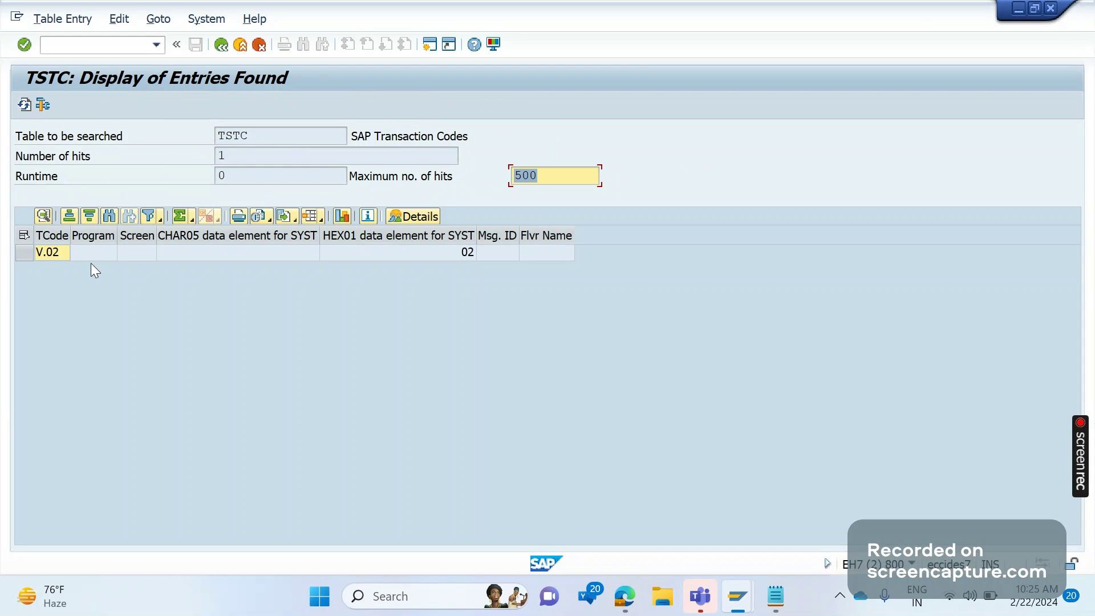
pyautogui.moveTo(112, 235); pyautogui.dragTo(248, 236)
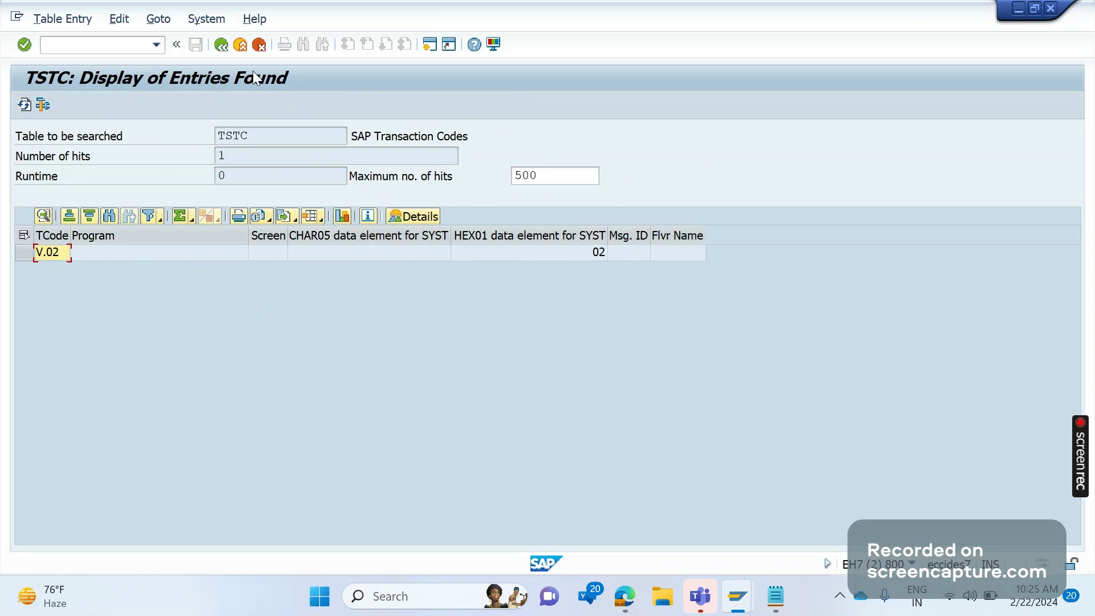
pyautogui.click(222, 46)
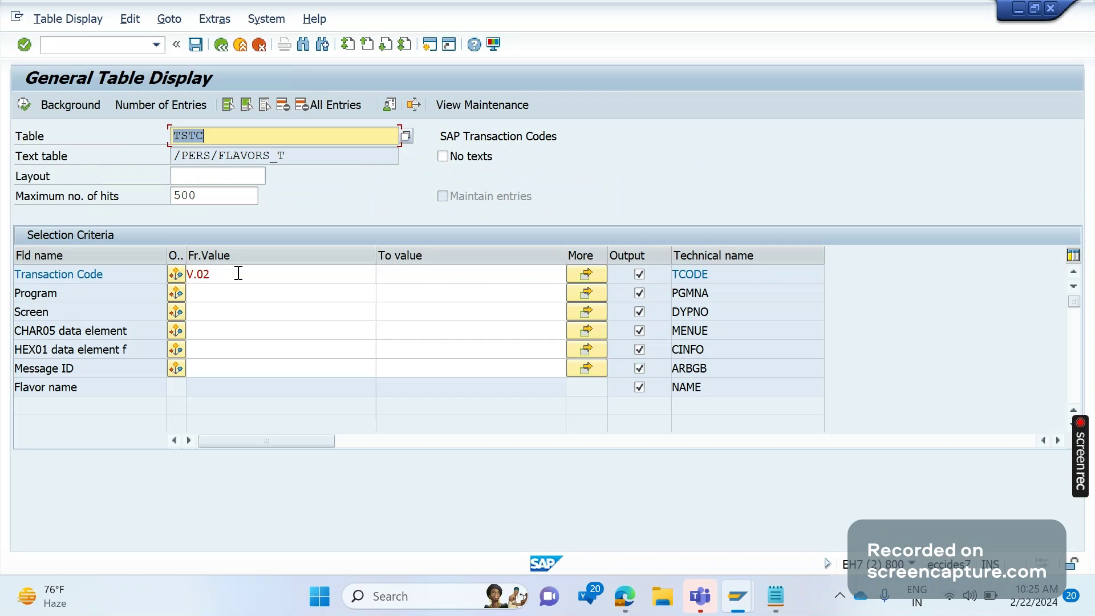
# Look up VA01 in TSTC, showing program SAPMV45A on screen 101, and return to the selection screen
pyautogui.click(238, 274)
pyautogui.write('VA01')
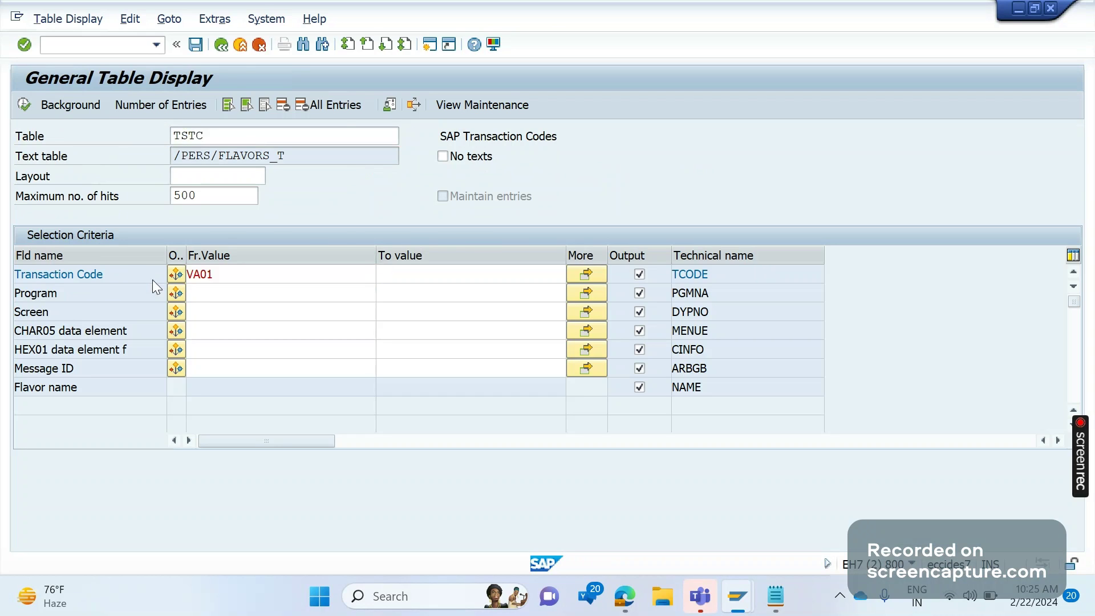
pyautogui.press('F8')
pyautogui.click(96, 251)
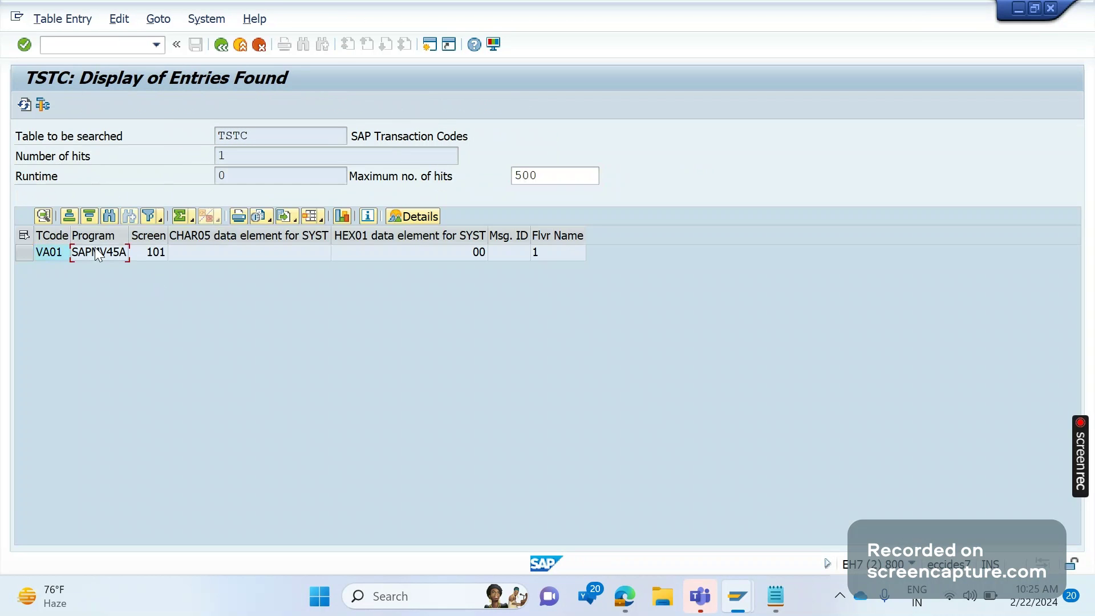
pyautogui.click(97, 253)
pyautogui.click(228, 45)
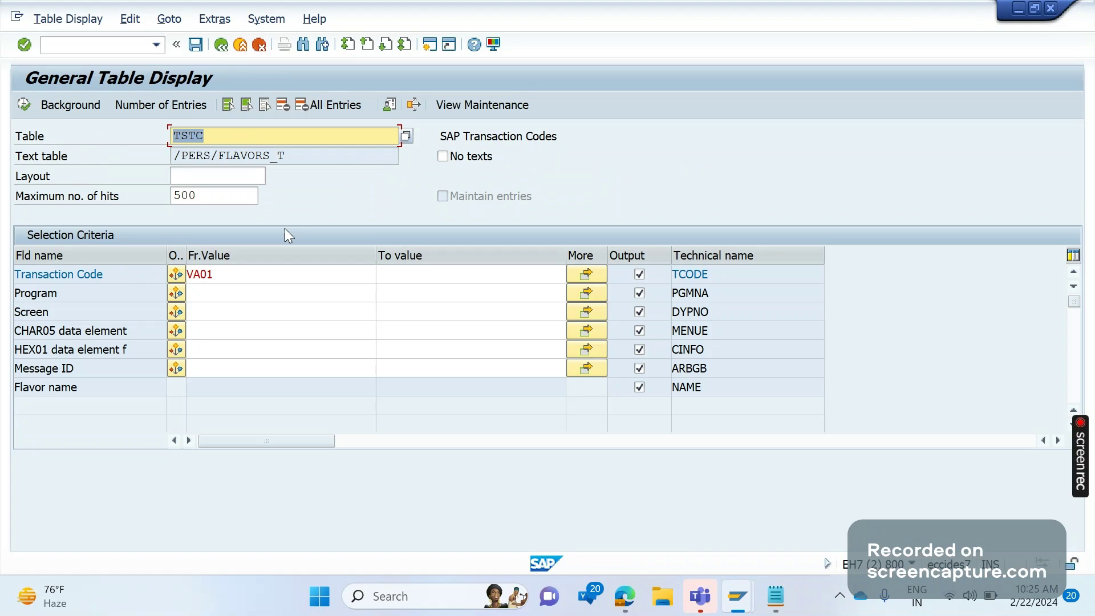